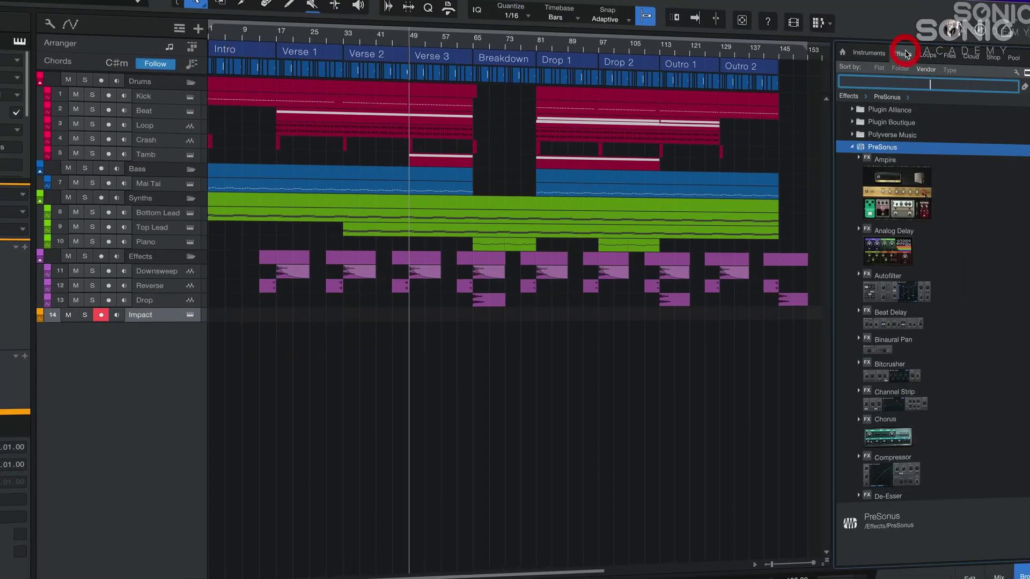
Drop the PreSonus Chorus effect from the Effects browser list onto the Drop track
{"action": "scroll", "coordinate": [912, 295], "scroll_direction": "down", "scroll_amount": 5}
{"action": "left_click_drag", "start_coordinate": [891, 253], "coordinate": [161, 304]}
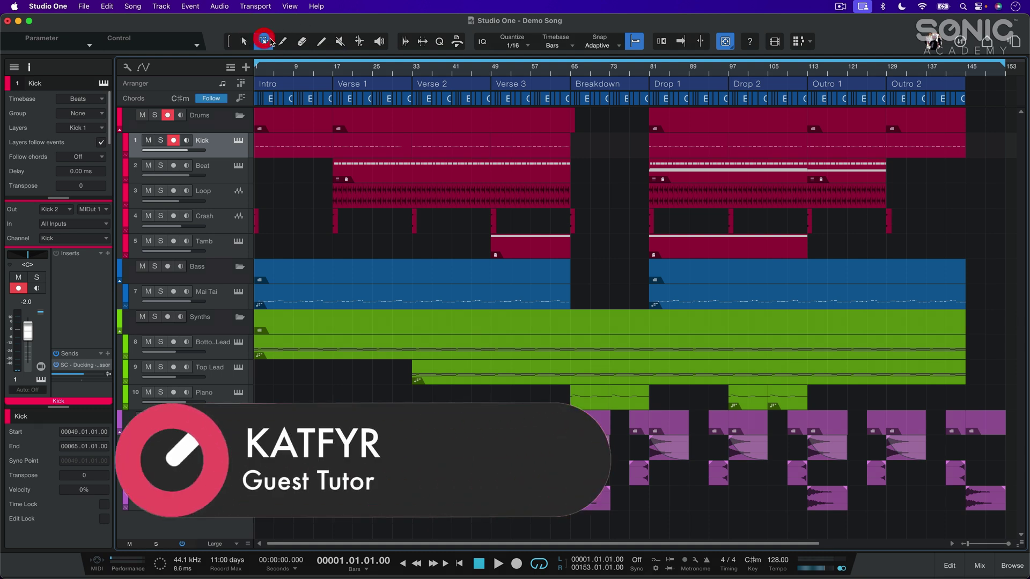
{"action": "left_click", "coordinate": [302, 42]}
{"action": "key", "text": "6"}
{"action": "key", "text": "7"}
{"action": "key", "text": "8"}
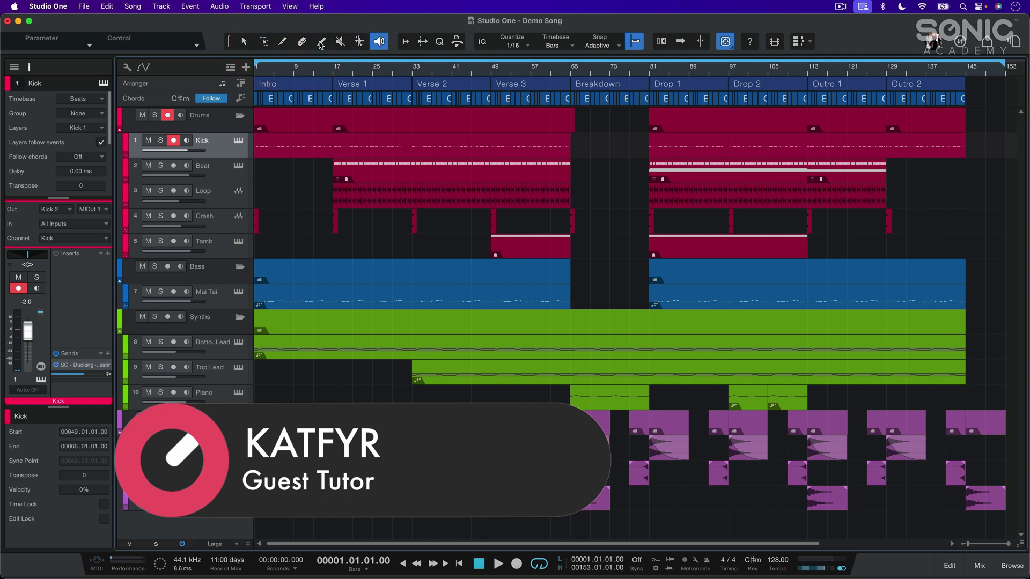
{"action": "left_click", "coordinate": [244, 41]}
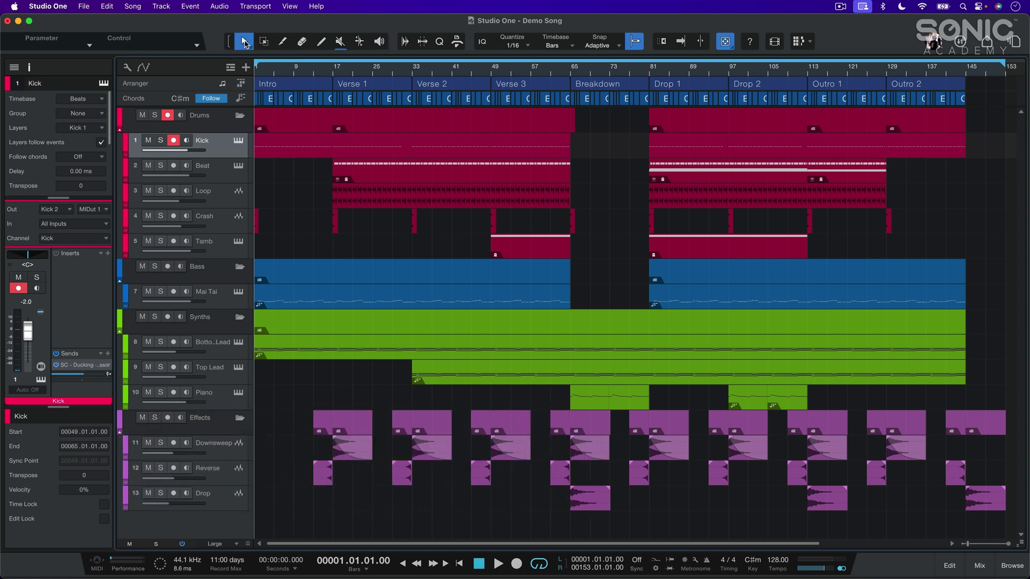
{"action": "left_click", "coordinate": [453, 154]}
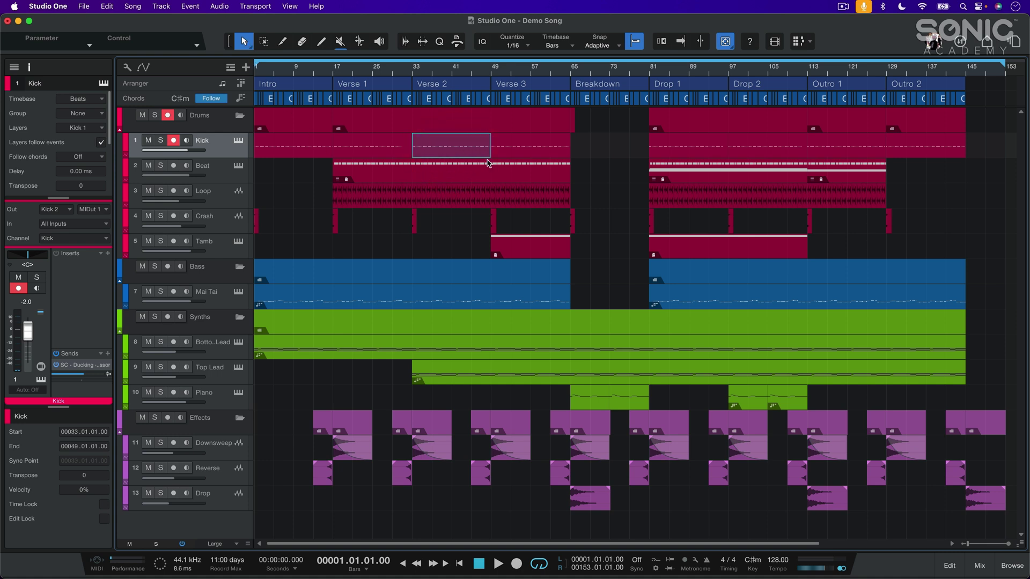
{"action": "left_click_drag", "start_coordinate": [611, 135], "coordinate": [315, 245]}
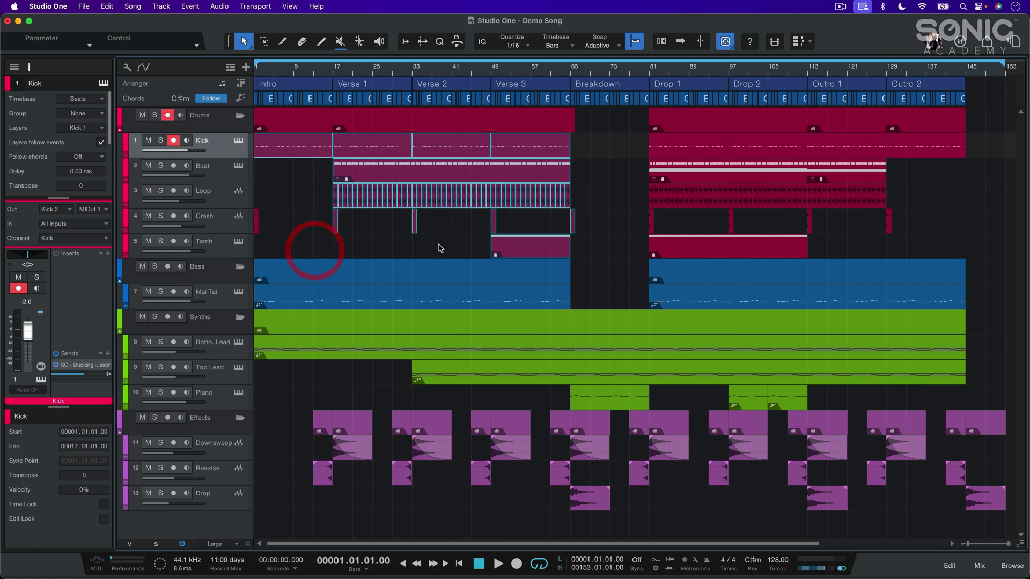
{"action": "left_click", "coordinate": [613, 220]}
{"action": "left_click_drag", "start_coordinate": [524, 247], "coordinate": [570, 252]}
Put the song position at bar 17, stretch-test the Loop event, and restore it to bars 17–18
{"action": "left_click", "coordinate": [333, 70]}
{"action": "key", "text": "e"}
{"action": "key", "text": "e"}
{"action": "key", "text": "e"}
{"action": "key", "text": "e"}
{"action": "key", "text": "e"}
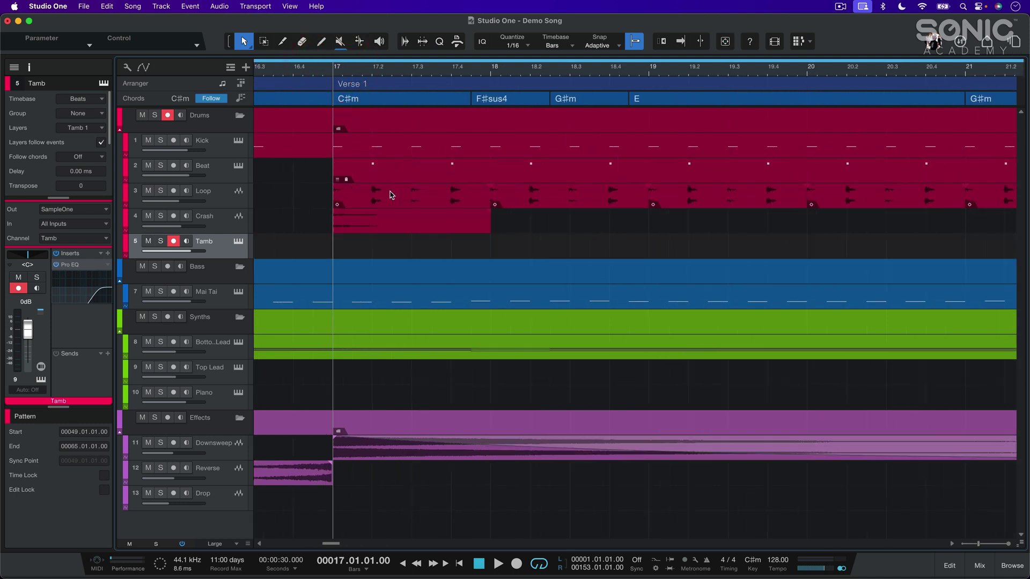
{"action": "left_click_drag", "start_coordinate": [341, 200], "coordinate": [314, 197]}
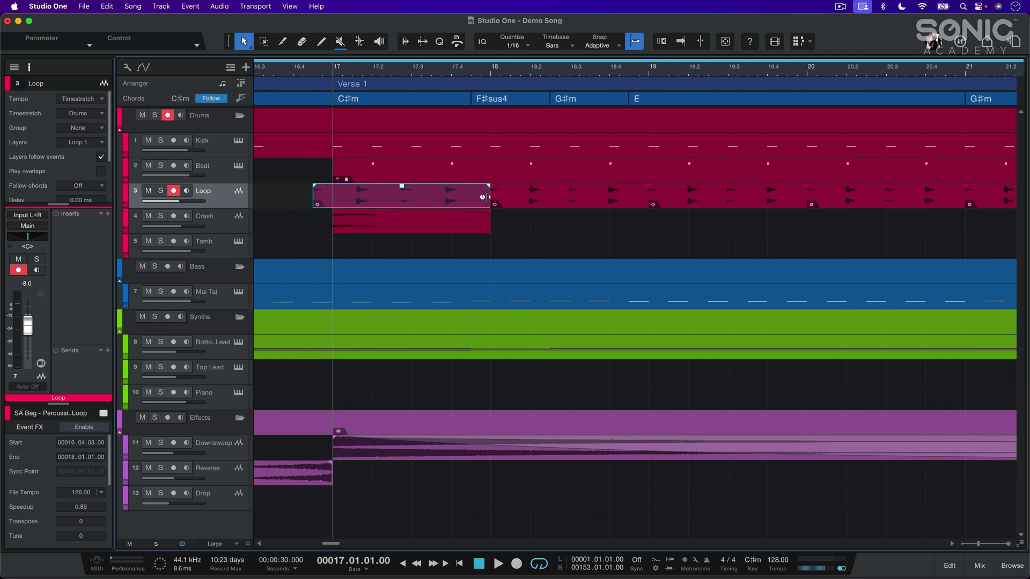
{"action": "mouse_move", "coordinate": [487, 197]}
{"action": "left_mouse_down"}
{"action": "mouse_move", "coordinate": [430, 197]}
{"action": "mouse_move", "coordinate": [486, 199]}
{"action": "left_mouse_up"}
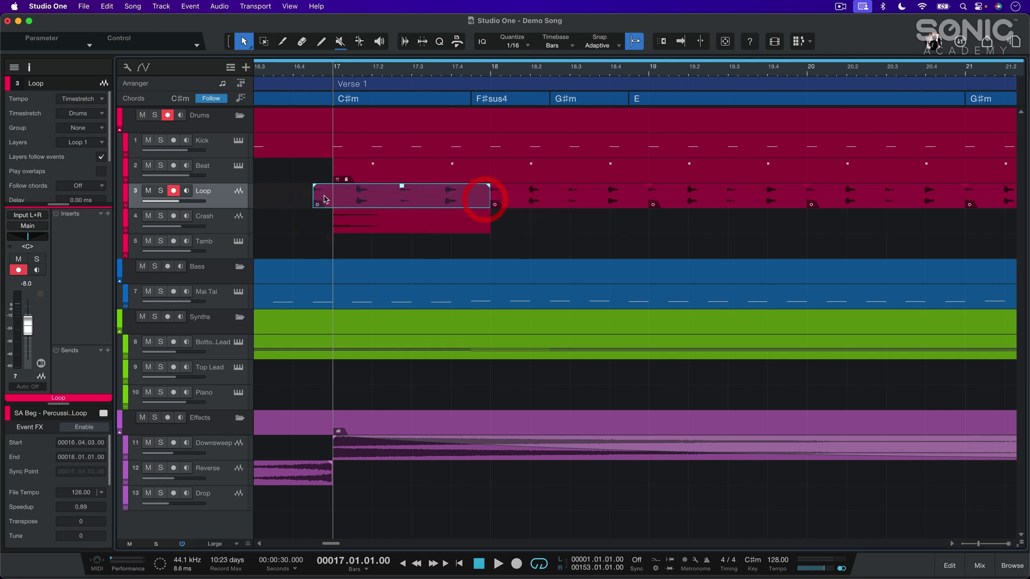
{"action": "mouse_move", "coordinate": [324, 200]}
{"action": "left_mouse_down"}
{"action": "mouse_move", "coordinate": [336, 198]}
{"action": "mouse_move", "coordinate": [323, 196]}
{"action": "left_mouse_up"}
{"action": "left_click", "coordinate": [515, 224]}
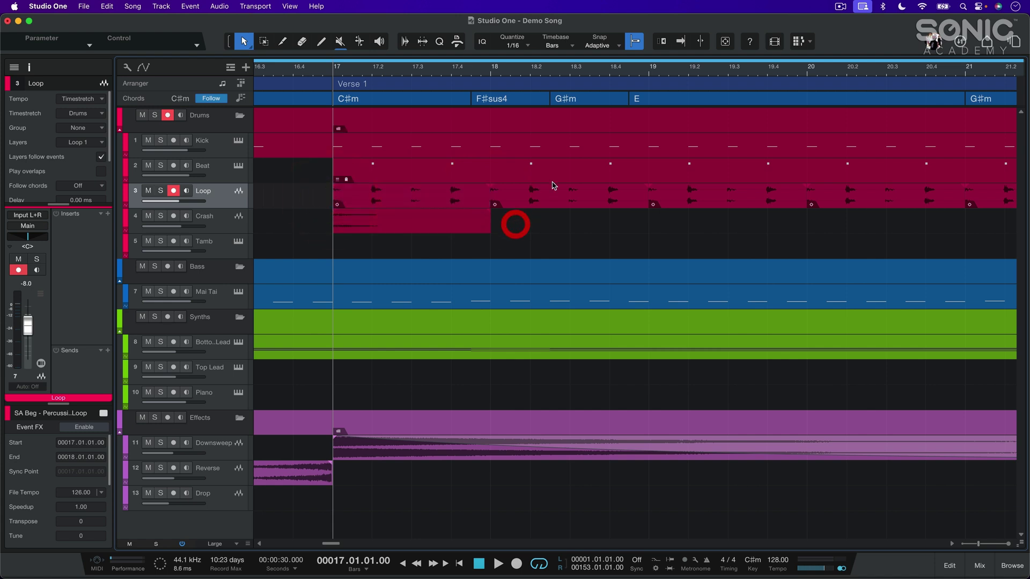
{"action": "left_click", "coordinate": [725, 45]}
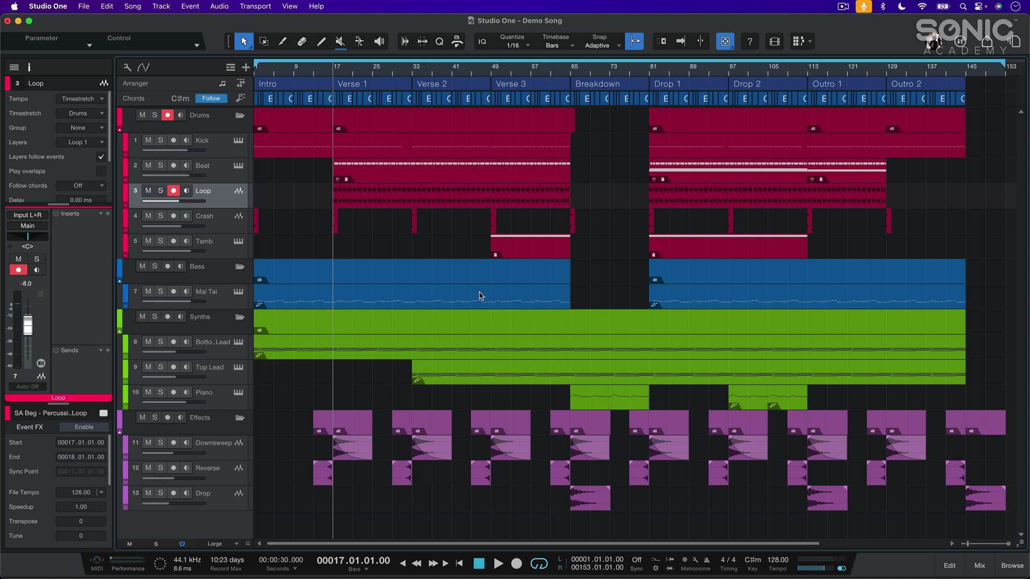
{"action": "double_click", "coordinate": [554, 353]}
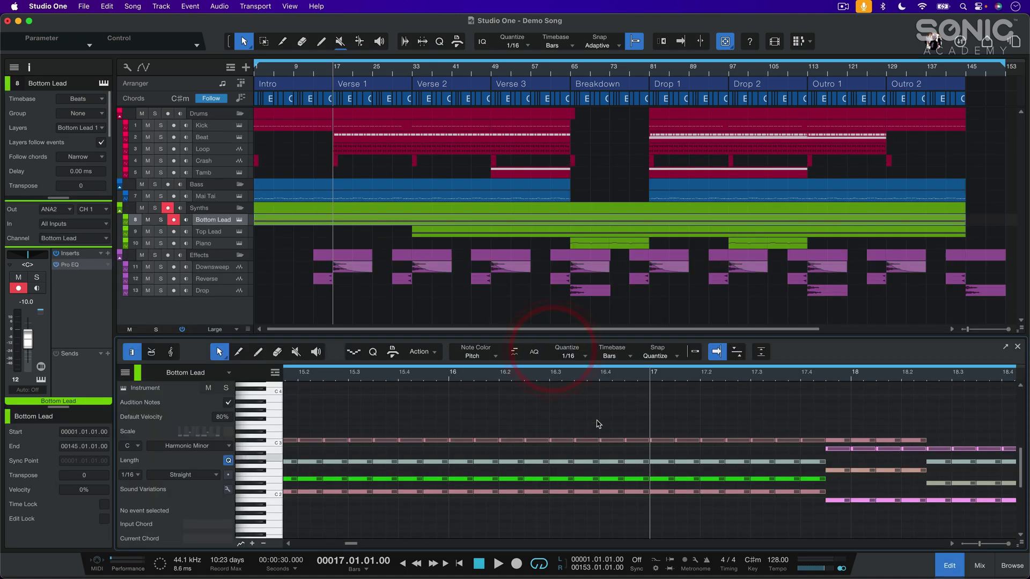
{"action": "left_click", "coordinate": [1016, 347]}
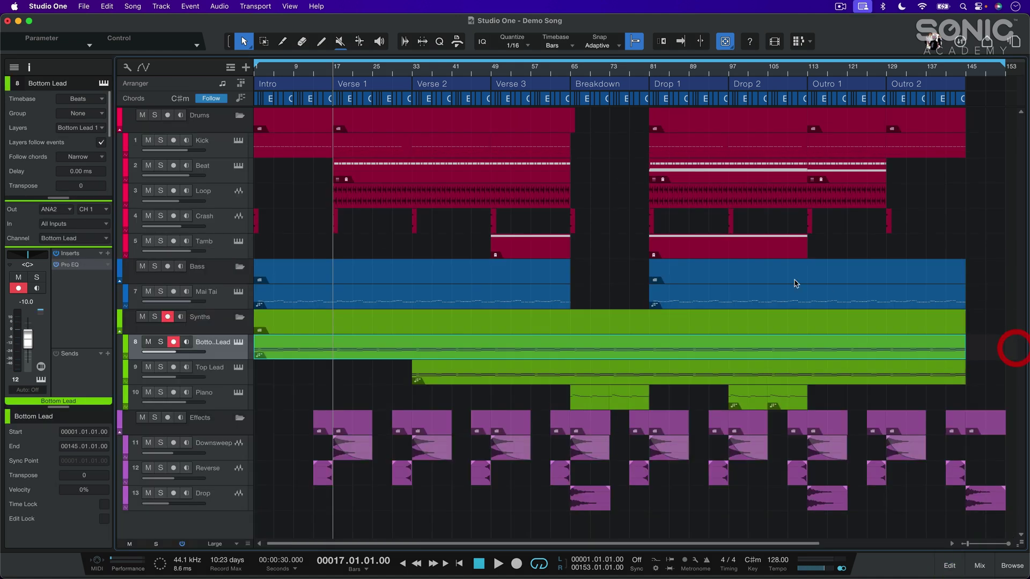
{"action": "double_click", "coordinate": [525, 199]}
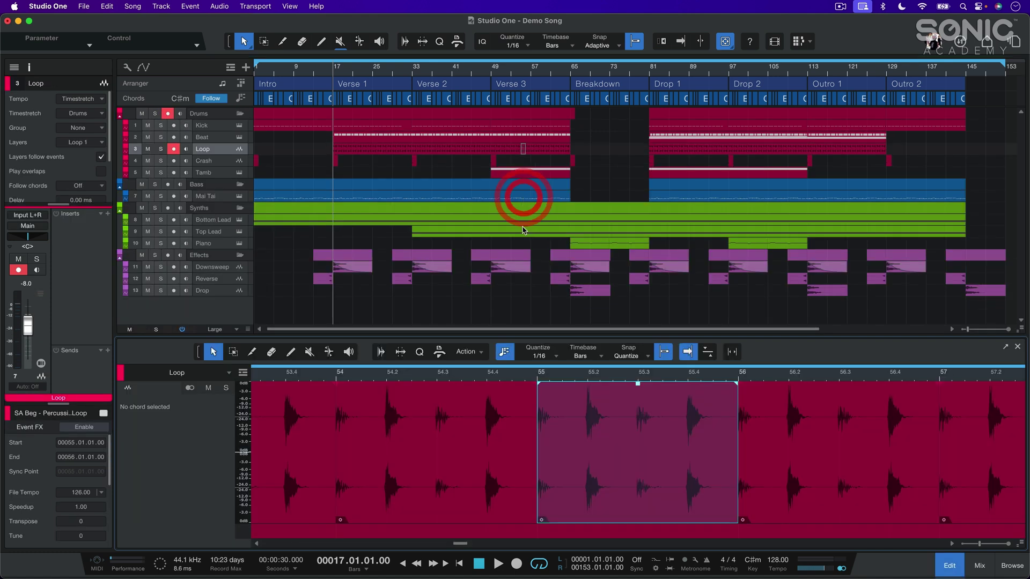
{"action": "left_click", "coordinate": [1018, 348]}
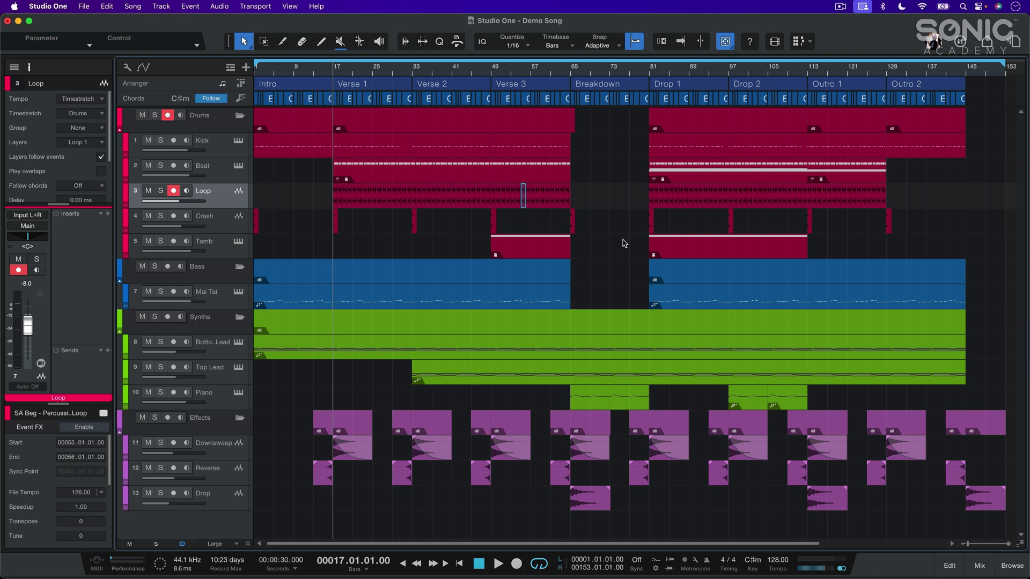
Inspect the Tamb pattern and Loop event context menus, including the Audio submenu, then dismiss them
{"action": "right_click", "coordinate": [540, 249]}
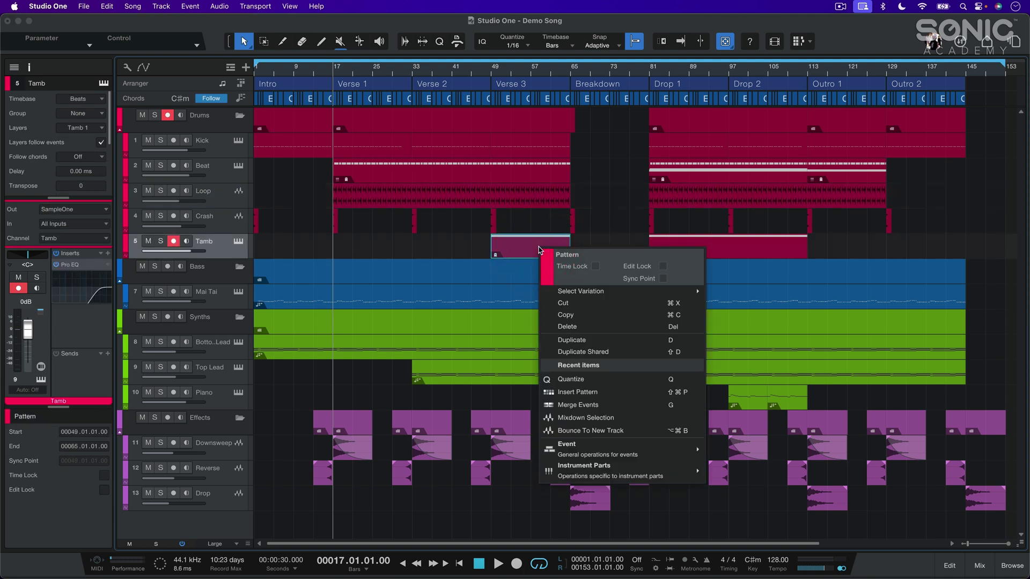
{"action": "left_click", "coordinate": [582, 213]}
{"action": "right_click", "coordinate": [548, 200]}
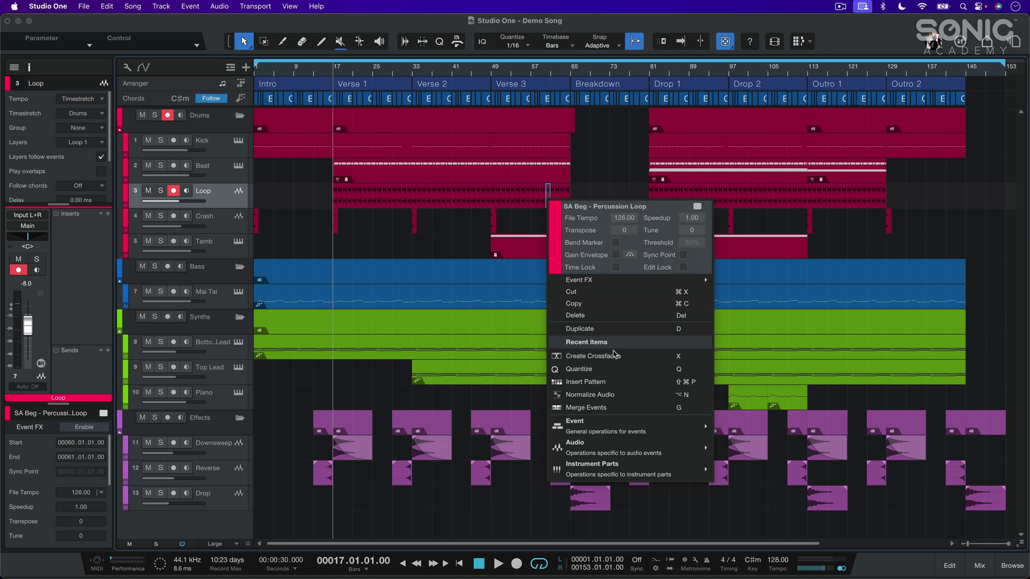
{"action": "mouse_move", "coordinate": [615, 447]}
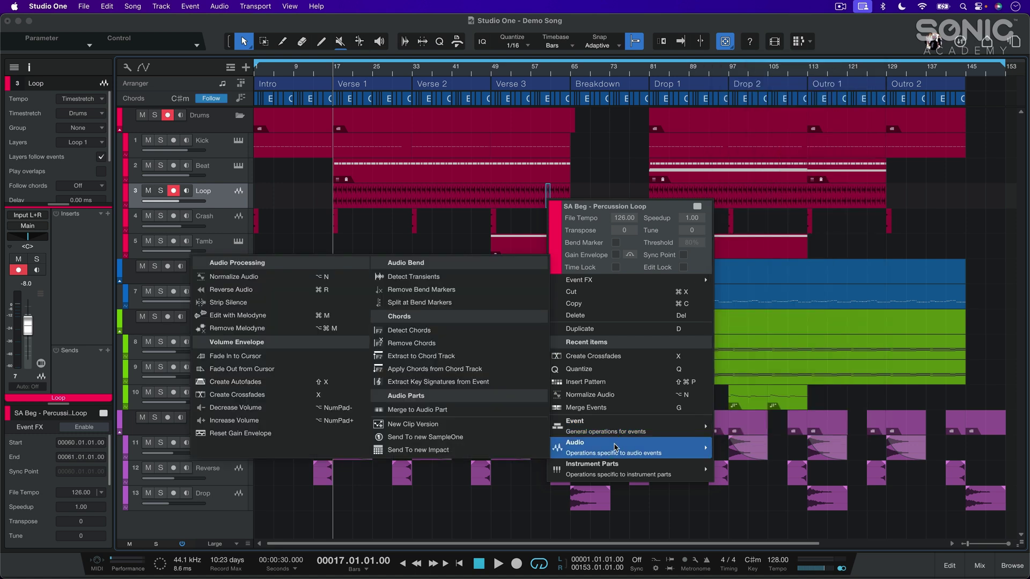
{"action": "mouse_move", "coordinate": [614, 472]}
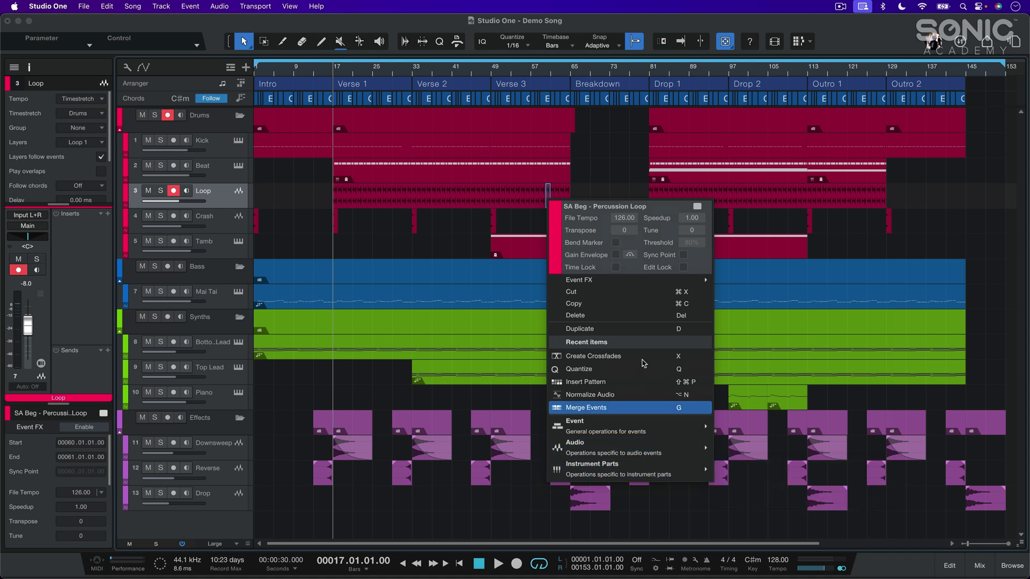
{"action": "left_click", "coordinate": [453, 230]}
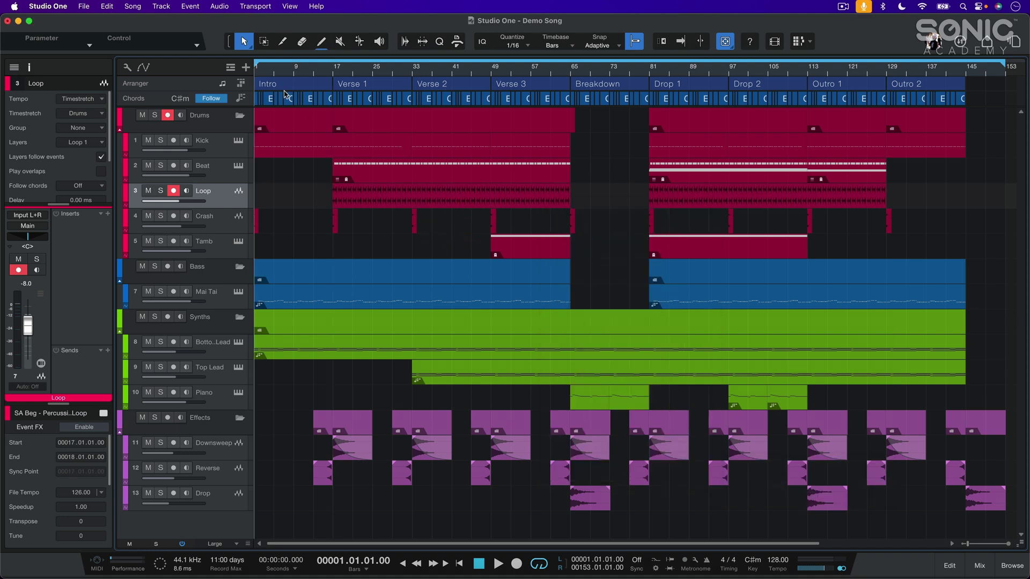
Switch to the Paint tool and draw, then remove, a small event in the Tamb breakdown gap
{"action": "left_click", "coordinate": [248, 48]}
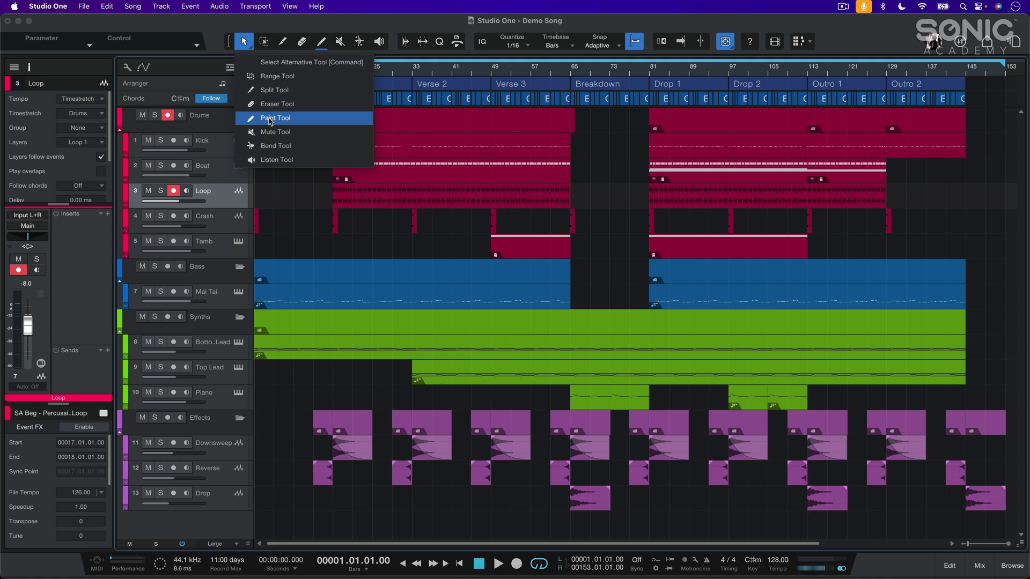
{"action": "left_click", "coordinate": [270, 120]}
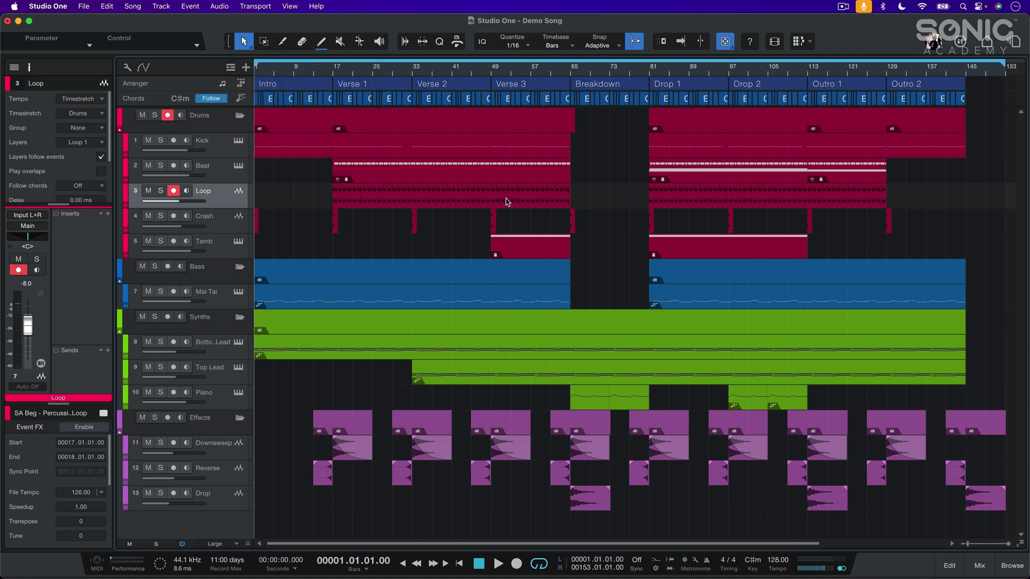
{"action": "mouse_move", "coordinate": [580, 244]}
{"action": "left_mouse_down"}
{"action": "mouse_move", "coordinate": [634, 245]}
{"action": "mouse_move", "coordinate": [605, 244]}
{"action": "left_mouse_up"}
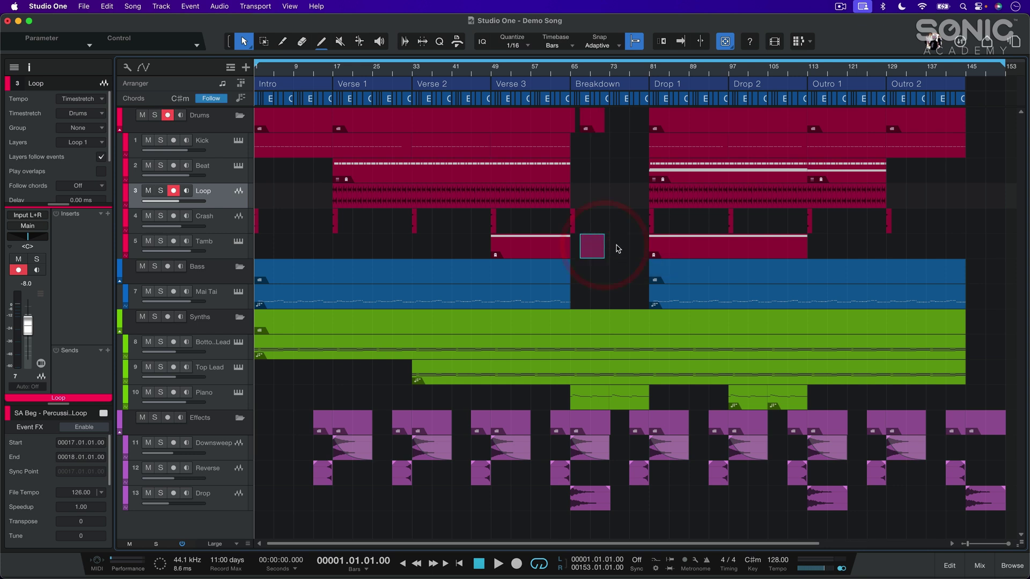
{"action": "left_click", "coordinate": [605, 244]}
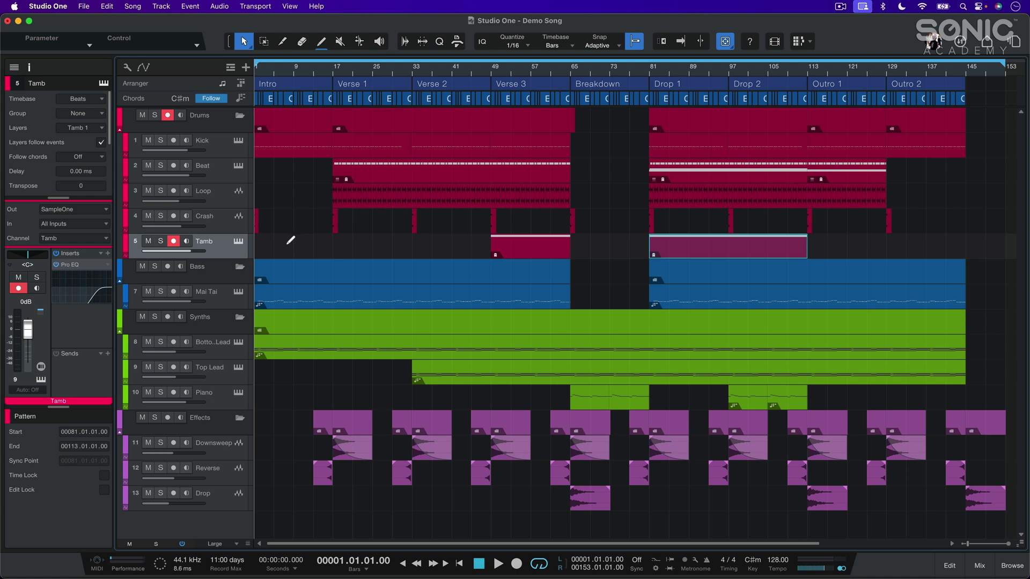
Draw a bar 9–29 Tamb event, delete it, and switch to the Range tool
{"action": "left_click_drag", "start_coordinate": [291, 241], "coordinate": [422, 245]}
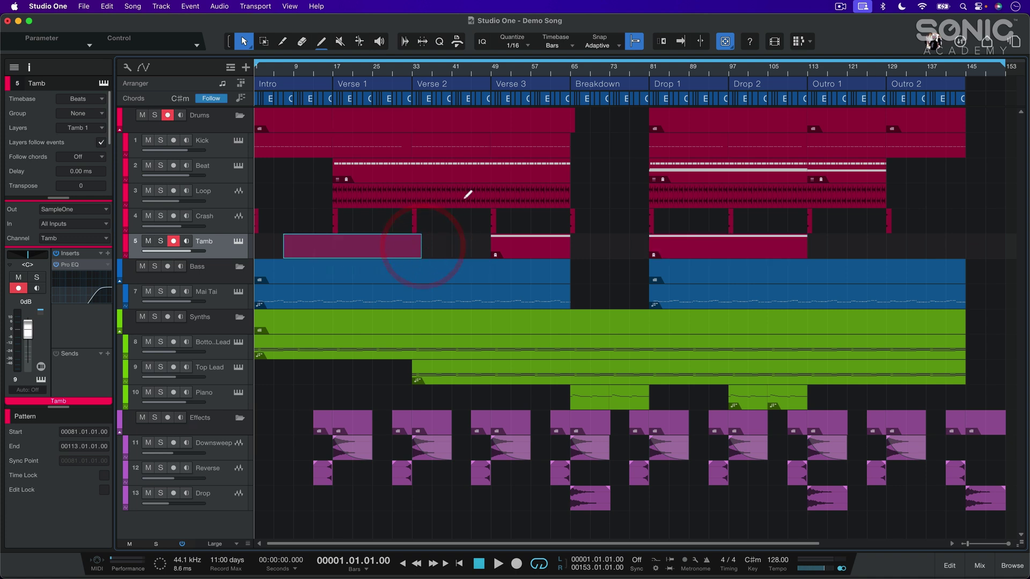
{"action": "left_click", "coordinate": [458, 246]}
{"action": "left_click", "coordinate": [386, 244]}
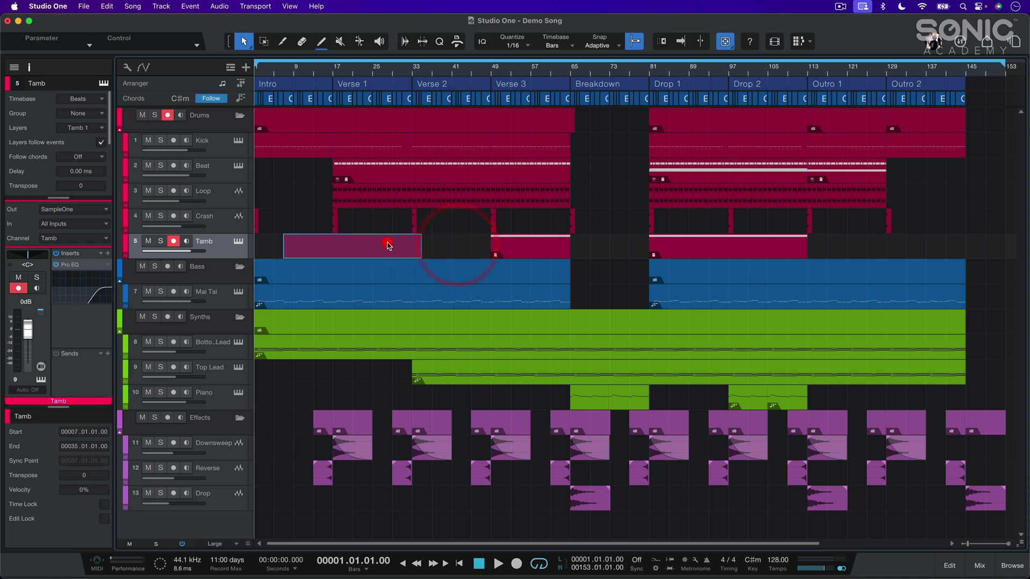
{"action": "key", "text": "Delete"}
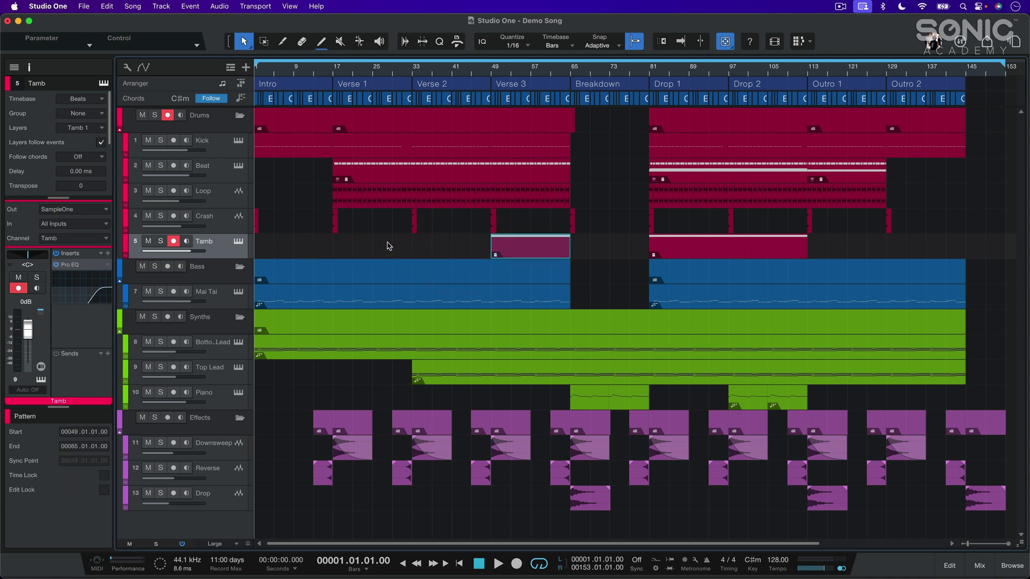
{"action": "left_click", "coordinate": [264, 41]}
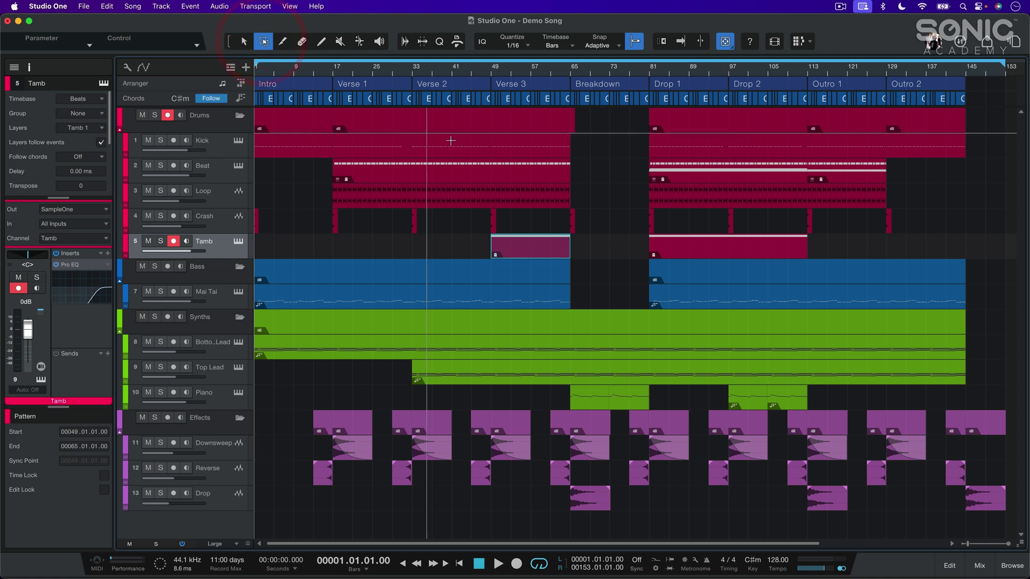
Mark a time range on the drum tracks, undo the accidental event move, and clear the range
{"action": "left_click_drag", "start_coordinate": [593, 244], "coordinate": [539, 201]}
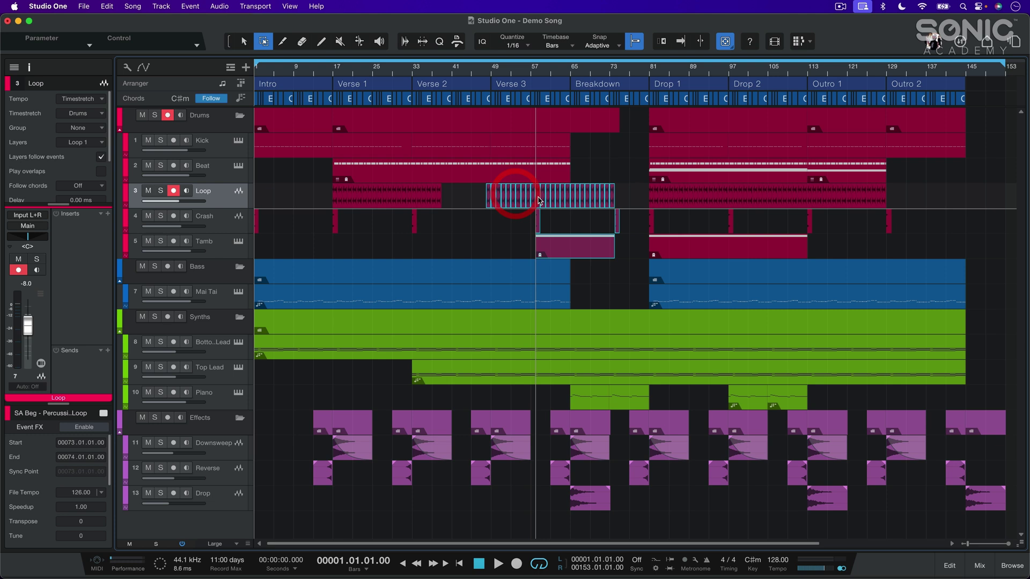
{"action": "left_click", "coordinate": [490, 227]}
{"action": "key", "text": "super+z"}
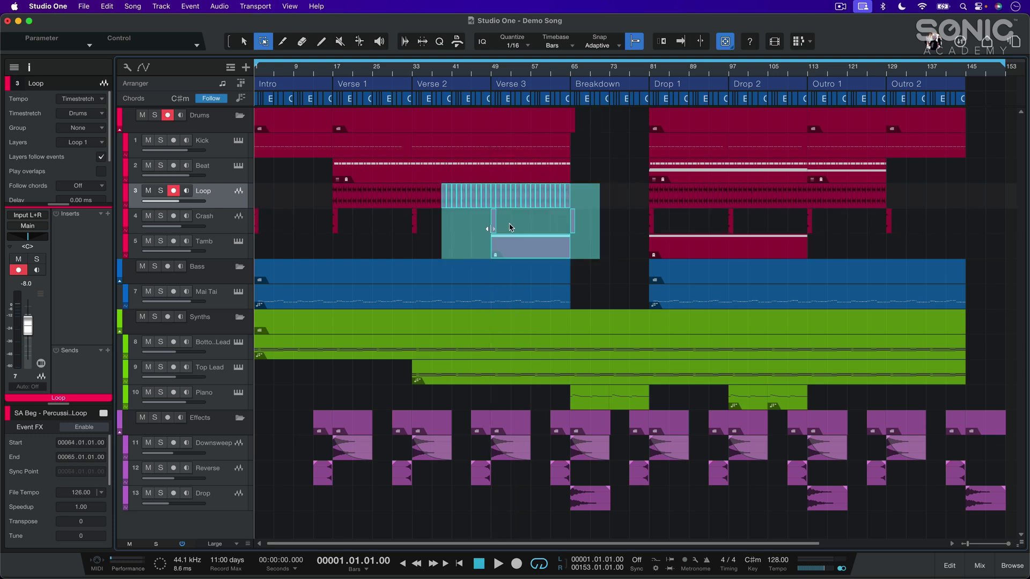
{"action": "left_click", "coordinate": [596, 196]}
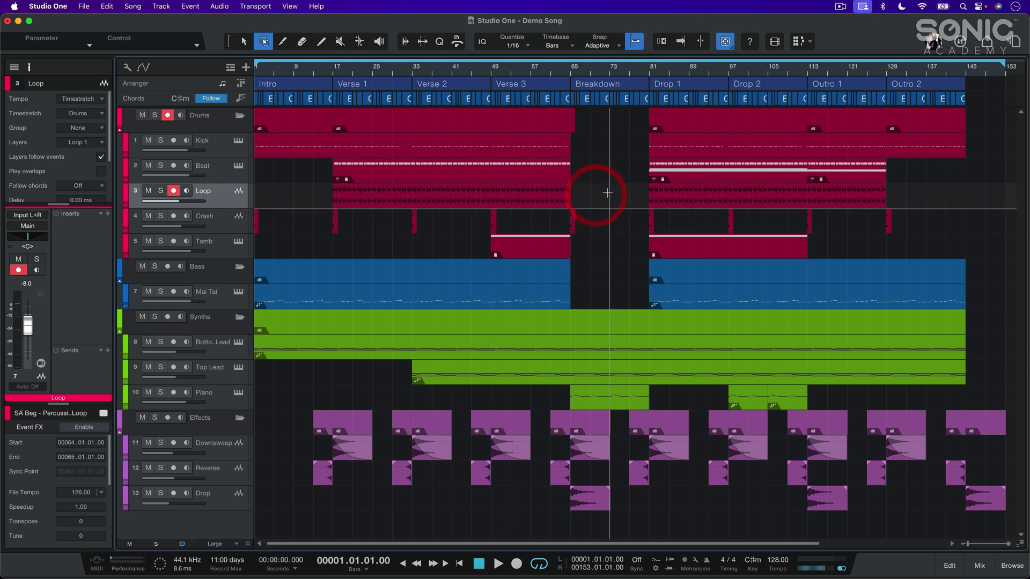
Erase the verse Drums events with the Eraser, undo it, and switch to freehand Paint
{"action": "left_click", "coordinate": [283, 42]}
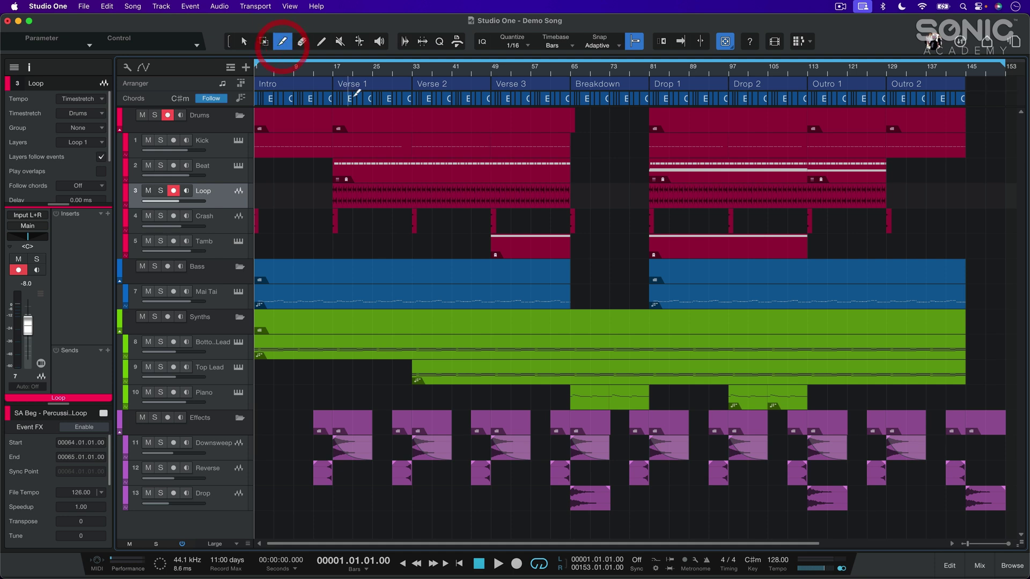
{"action": "left_click_drag", "start_coordinate": [357, 121], "coordinate": [394, 116]}
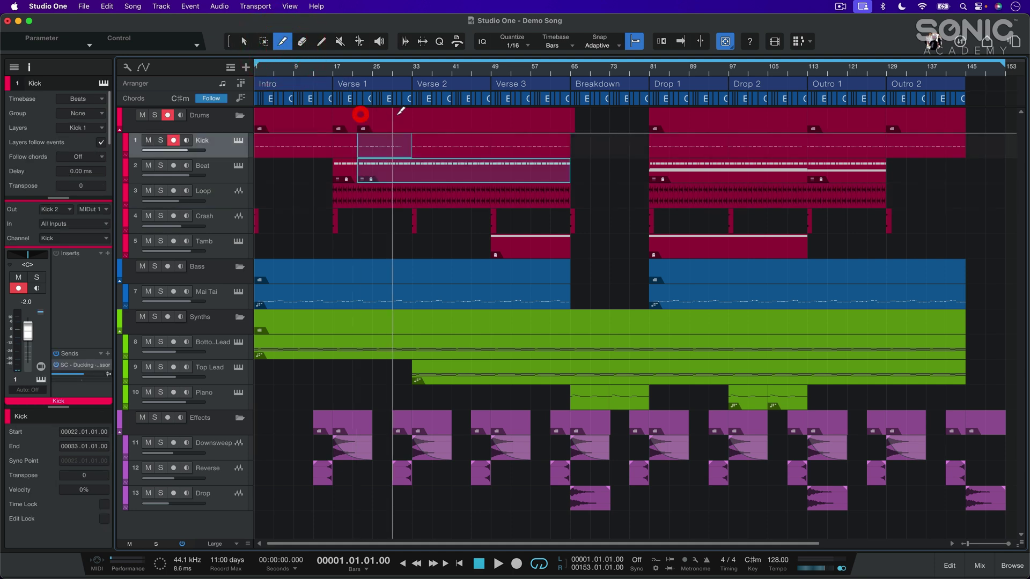
{"action": "left_click", "coordinate": [302, 42]}
{"action": "left_click", "coordinate": [387, 116]}
{"action": "key", "text": "super+z"}
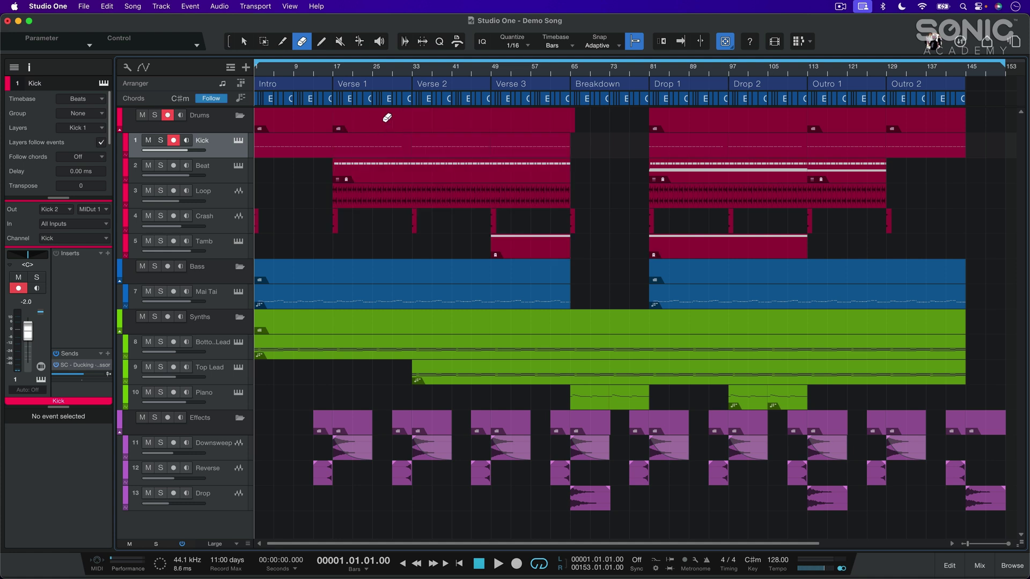
{"action": "left_click", "coordinate": [321, 45]}
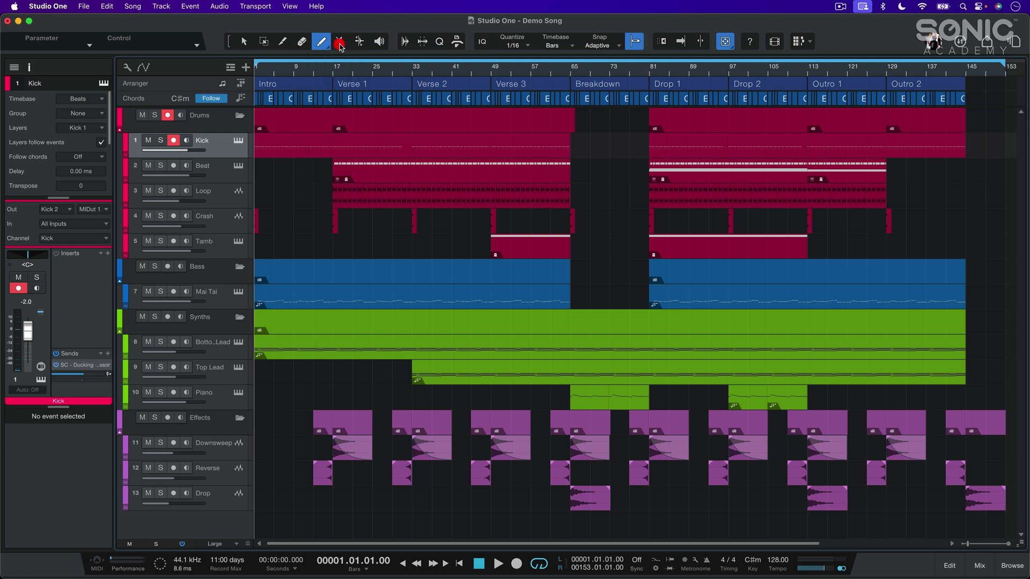
Mute the verse drum events with the Mute tool, then unmute them
{"action": "left_click", "coordinate": [340, 42]}
{"action": "left_click", "coordinate": [374, 124]}
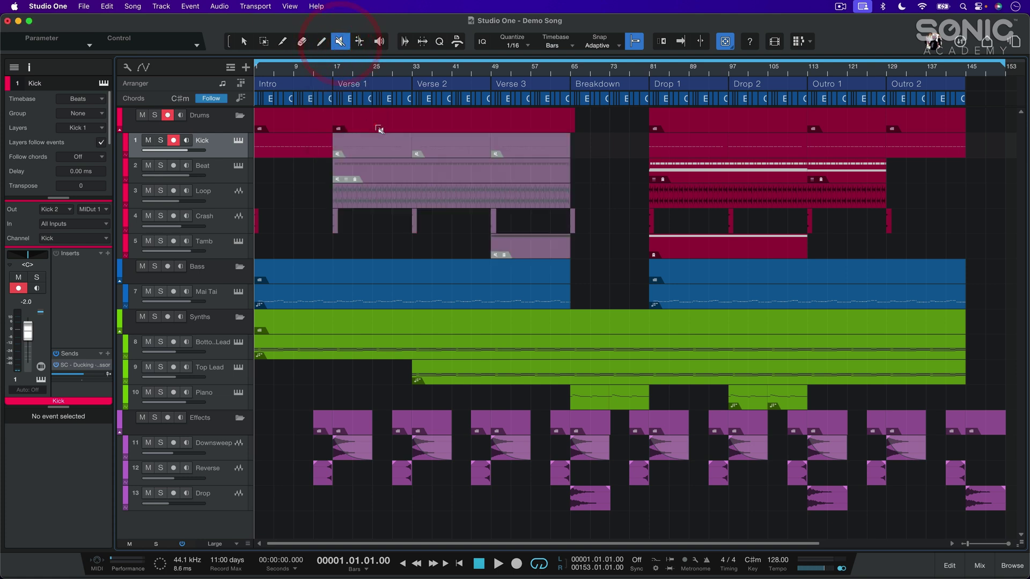
{"action": "left_click", "coordinate": [496, 130]}
With the Bend tool, zoom near bar 22 and shift the Loop hit at bar 23.2 slightly later
{"action": "left_click", "coordinate": [360, 42]}
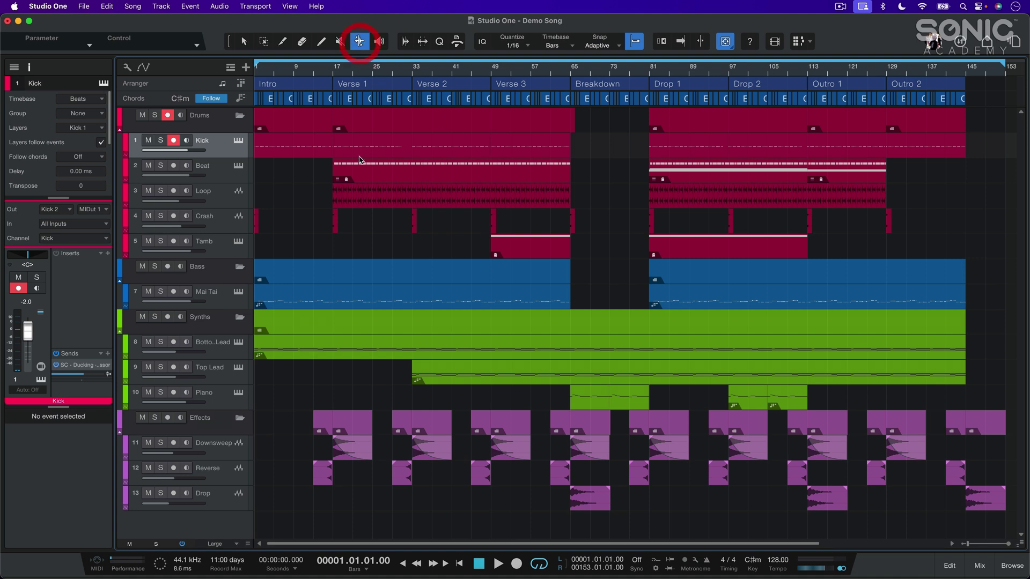
{"action": "key", "text": "e"}
{"action": "key", "text": "e"}
{"action": "scroll", "coordinate": [647, 205], "scroll_direction": "right", "scroll_amount": 10}
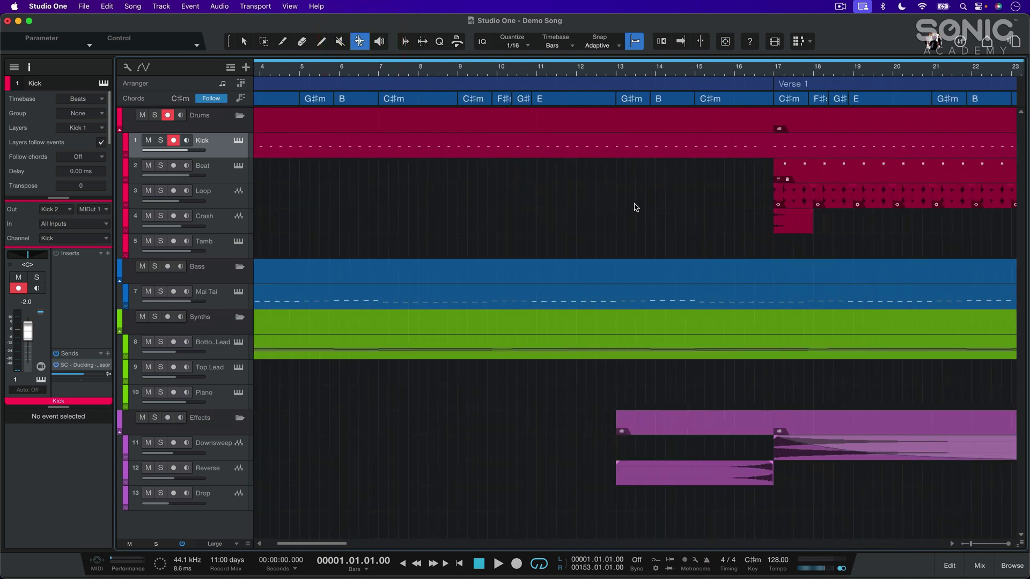
{"action": "key", "text": "e"}
{"action": "key", "text": "e"}
{"action": "left_click", "coordinate": [453, 200]}
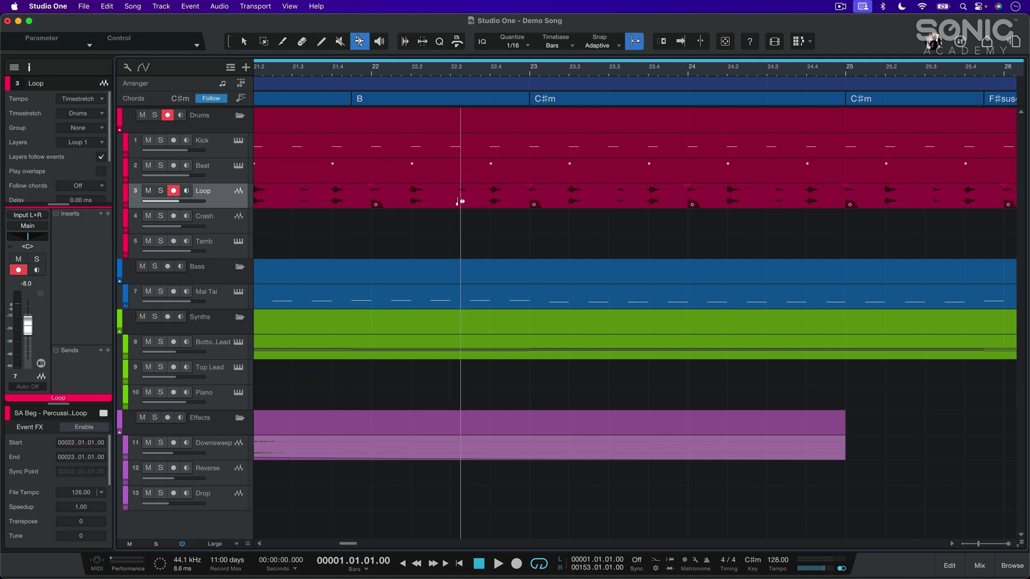
{"action": "left_click", "coordinate": [432, 201]}
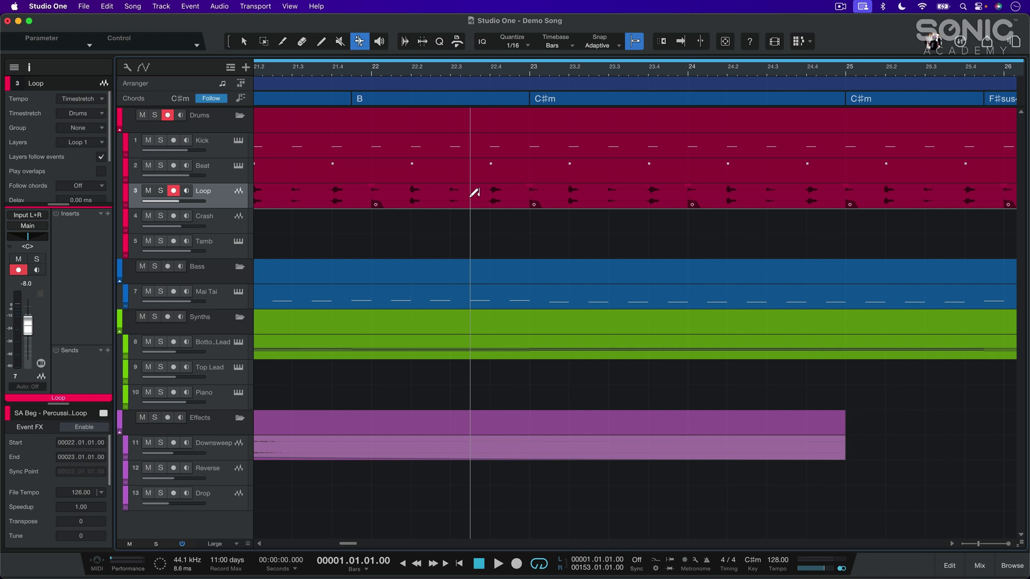
{"action": "left_click", "coordinate": [489, 199]}
{"action": "scroll", "coordinate": [493, 200], "scroll_direction": "up", "scroll_amount": 4}
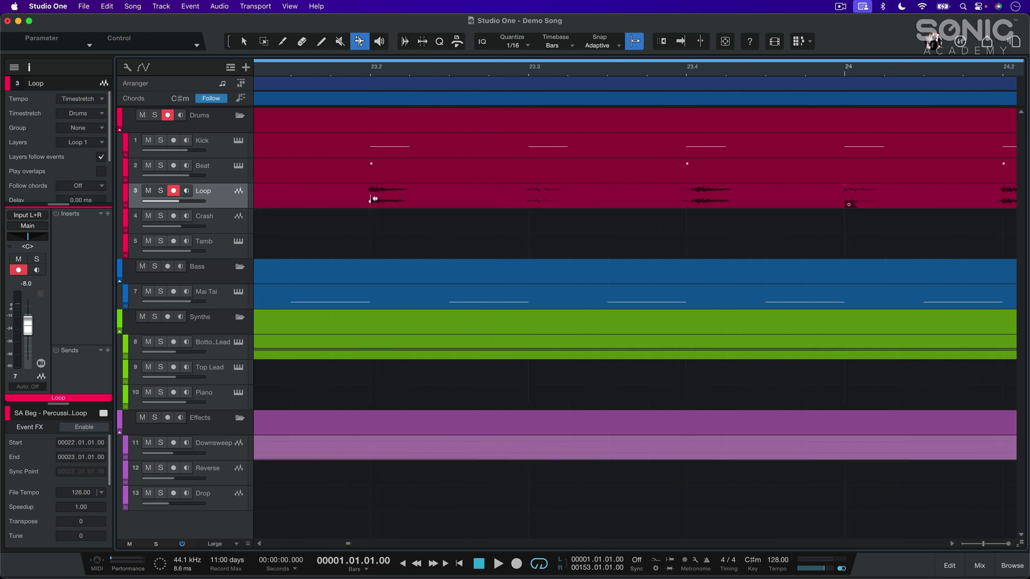
{"action": "left_click_drag", "start_coordinate": [370, 199], "coordinate": [374, 199]}
Zoom to bars 1–20 and audition the Loop audio from bar 17
{"action": "left_click", "coordinate": [727, 42]}
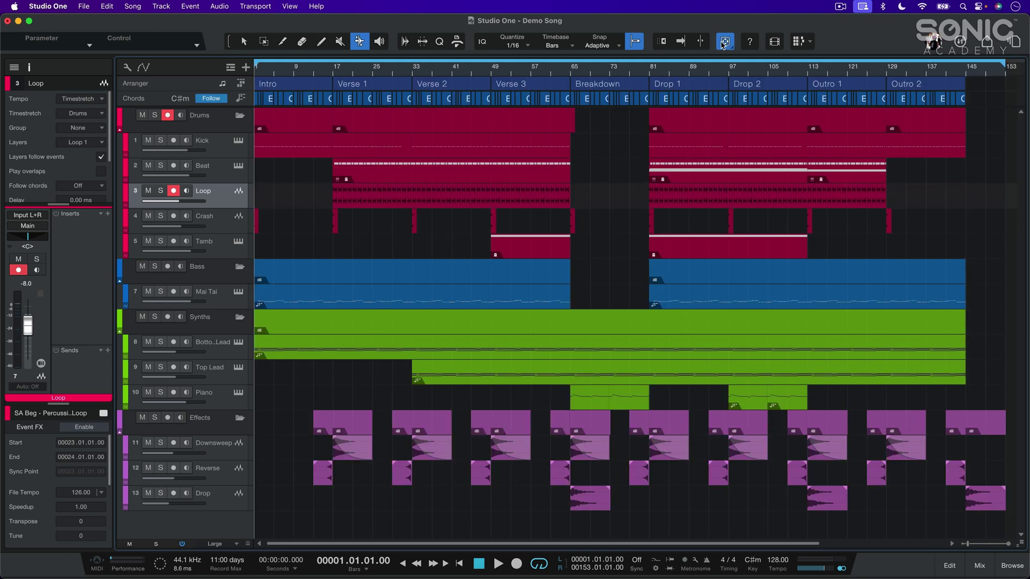
{"action": "key", "text": "e"}
{"action": "key", "text": "e"}
{"action": "key", "text": "e"}
{"action": "key", "text": "e"}
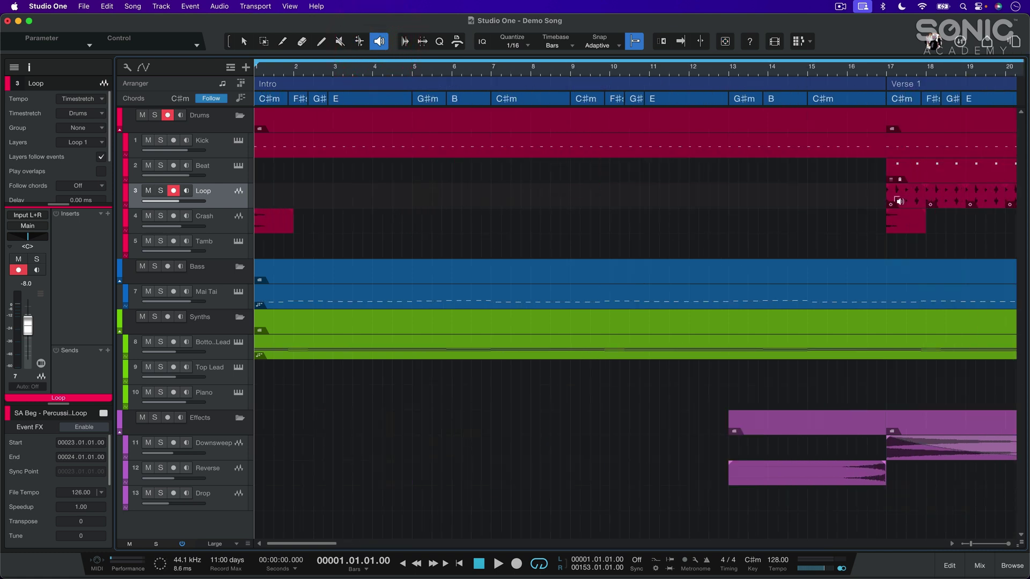
{"action": "left_click", "coordinate": [898, 201]}
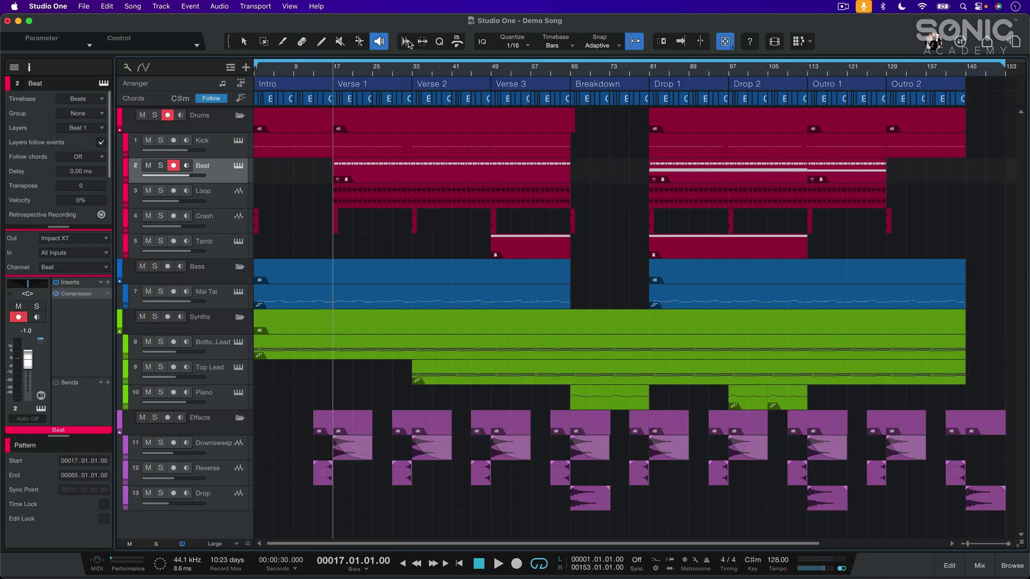
Quantize the bar-17 Loop event's hits to the 1/16 grid at 100%, then open Strip Silence
{"action": "left_click", "coordinate": [406, 42]}
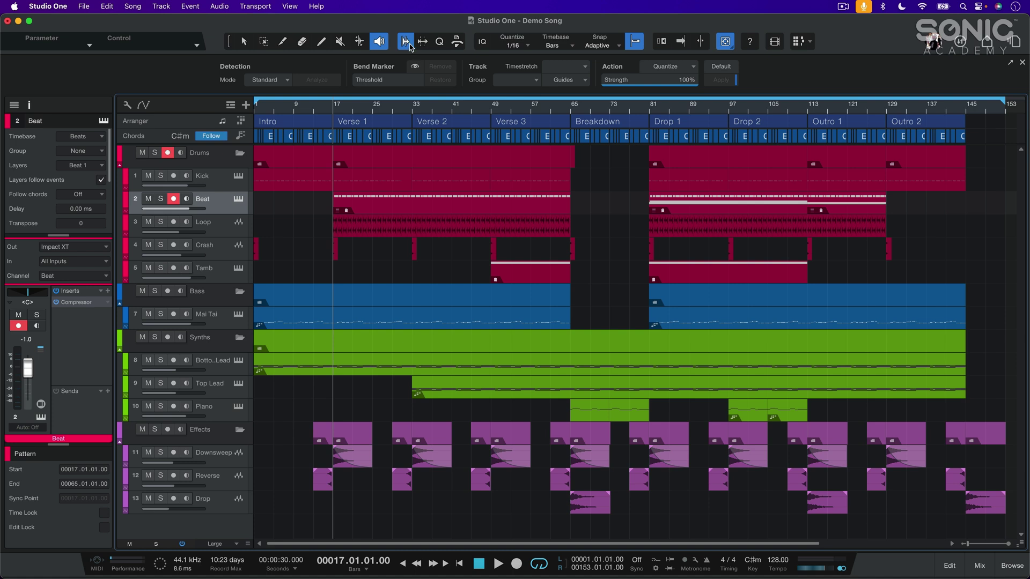
{"action": "key", "text": "e"}
{"action": "key", "text": "e"}
{"action": "key", "text": "e"}
{"action": "key", "text": "e"}
{"action": "key", "text": "e"}
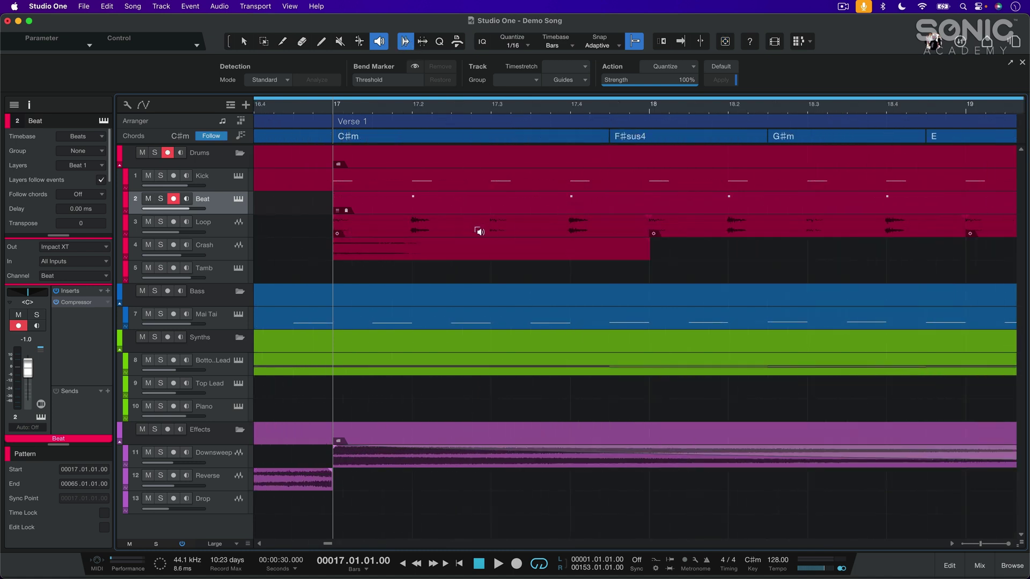
{"action": "key", "text": "1"}
{"action": "left_click", "coordinate": [477, 232]}
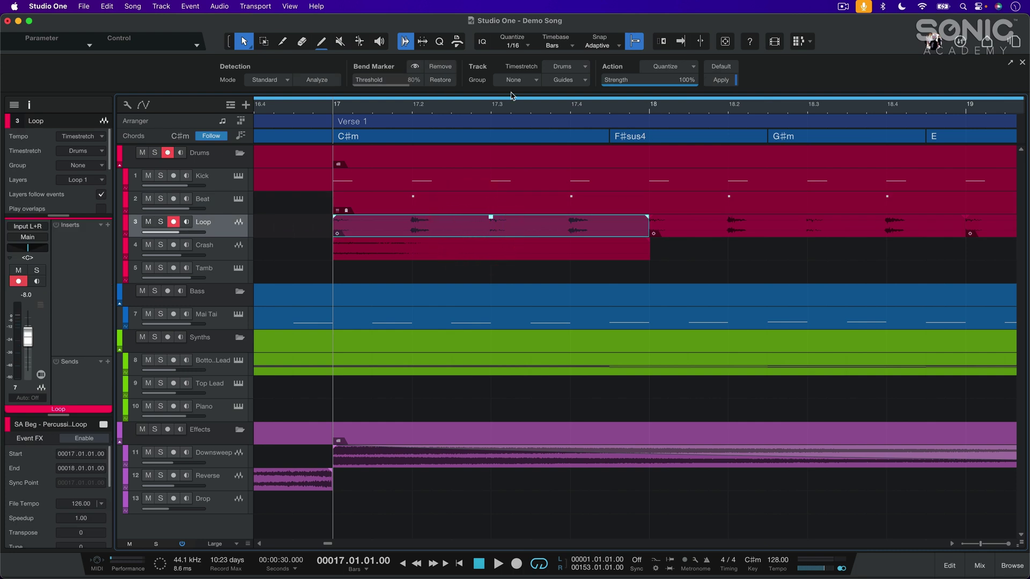
{"action": "left_click", "coordinate": [718, 78]}
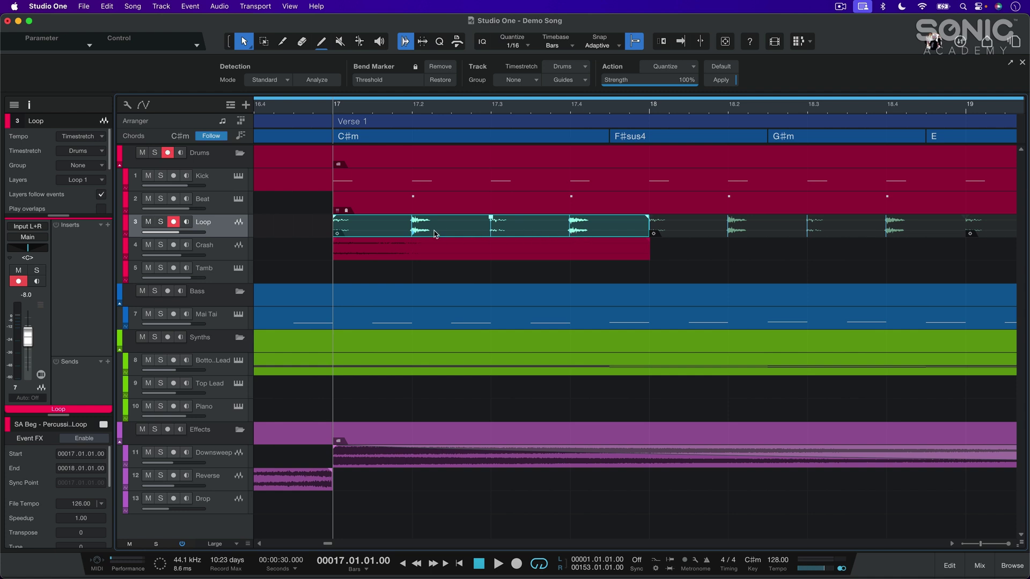
{"action": "left_click", "coordinate": [423, 43]}
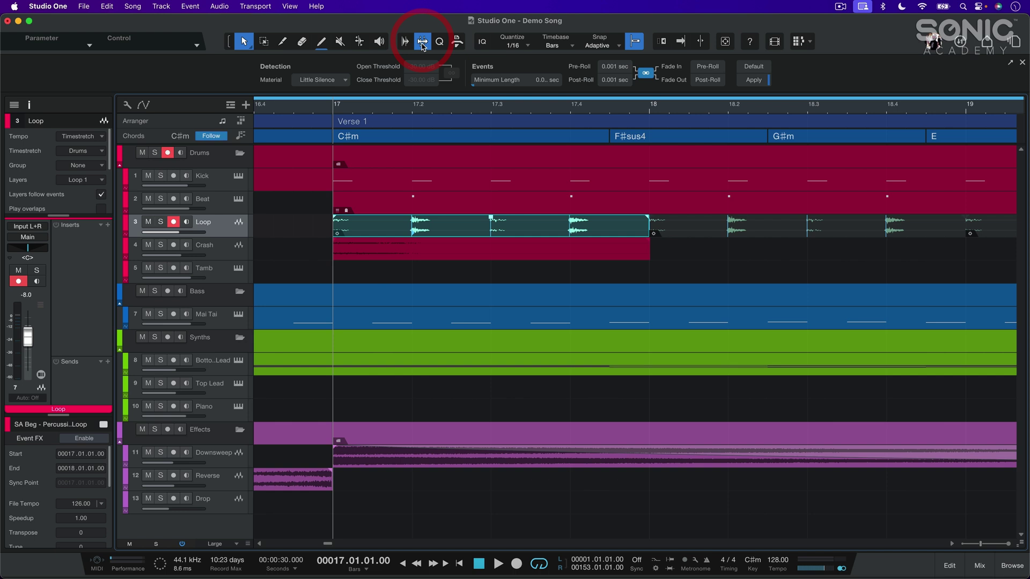
Split the bar-17 Loop audio into per-hit events with Strip Silence, then open Quantize
{"action": "left_click", "coordinate": [752, 80]}
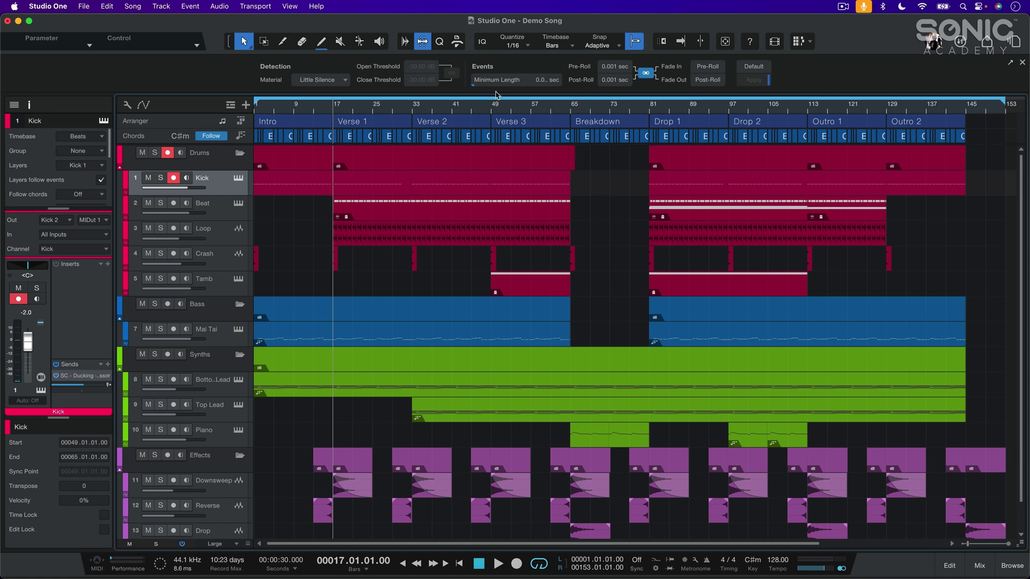
{"action": "left_click", "coordinate": [439, 41]}
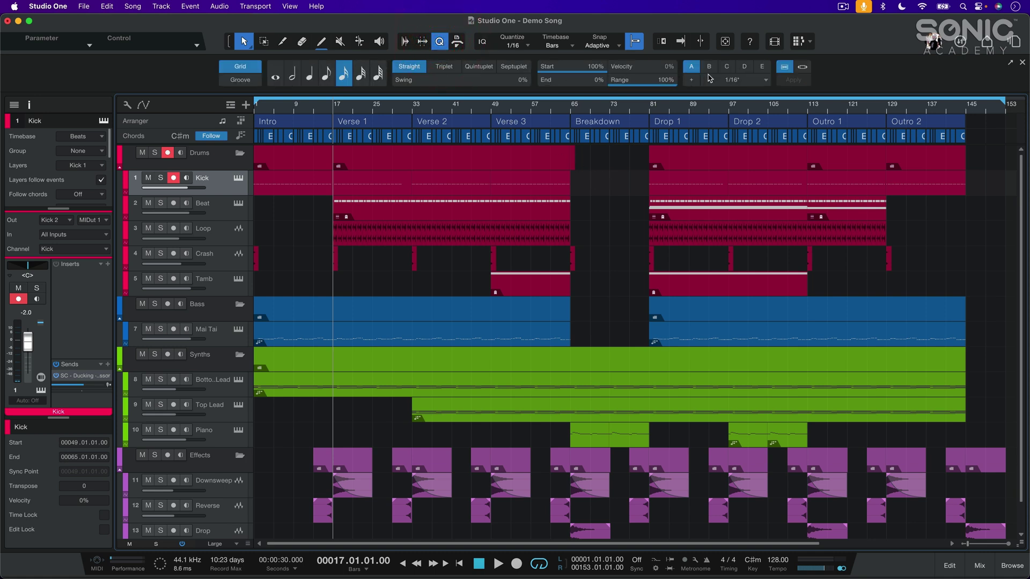
Quantize the bar-18 Loop event to 1/16, zoom out to the whole song, and show Macros
{"action": "key", "text": "e"}
{"action": "key", "text": "e"}
{"action": "key", "text": "e"}
{"action": "key", "text": "e"}
{"action": "key", "text": "e"}
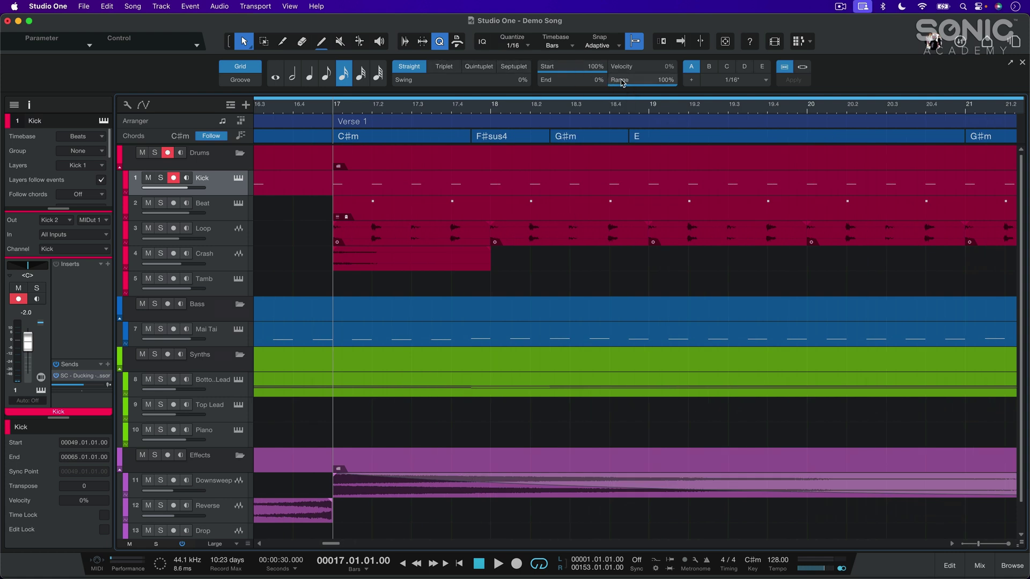
{"action": "left_click", "coordinate": [539, 242]}
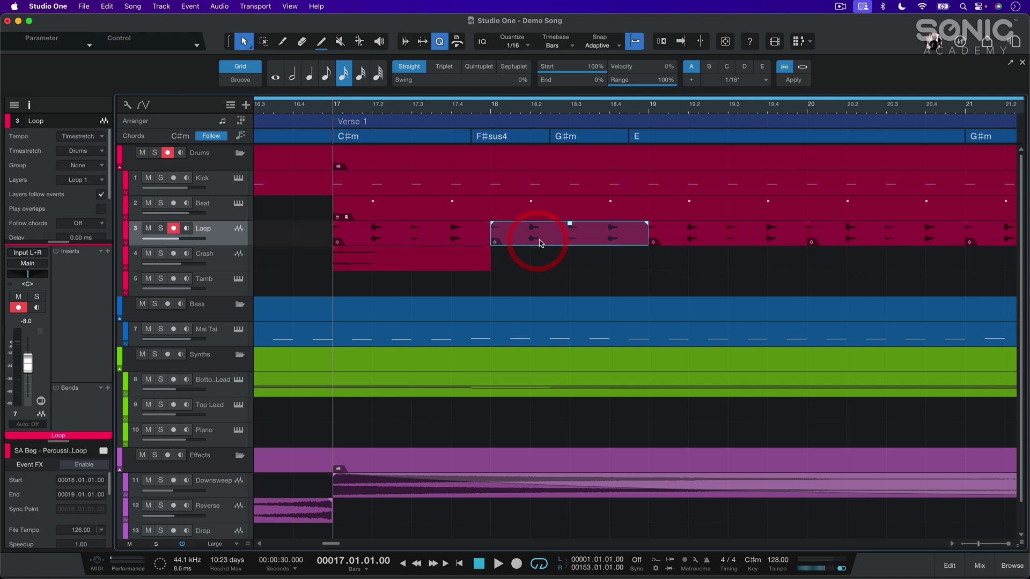
{"action": "left_click", "coordinate": [792, 80]}
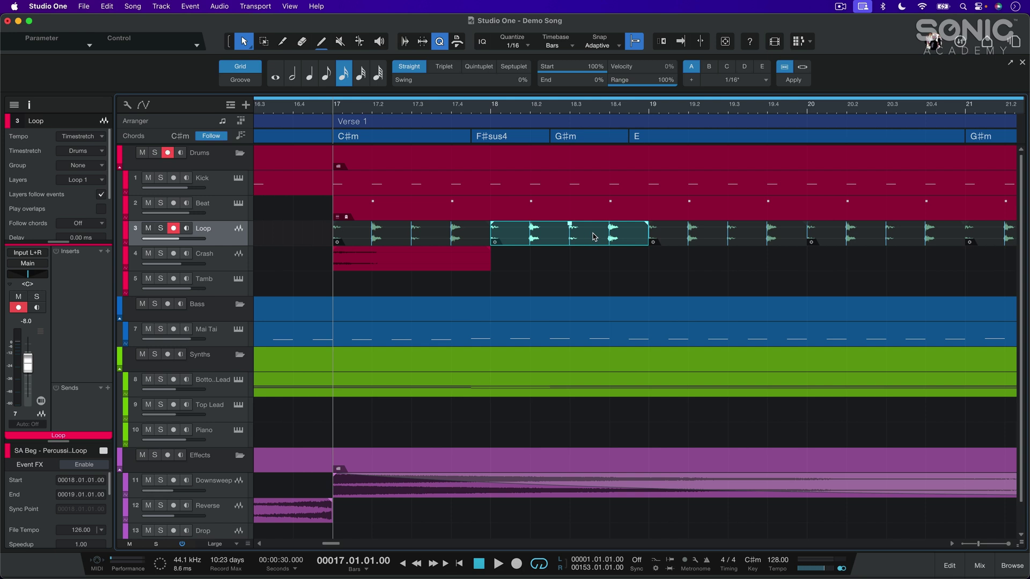
{"action": "key", "text": "z"}
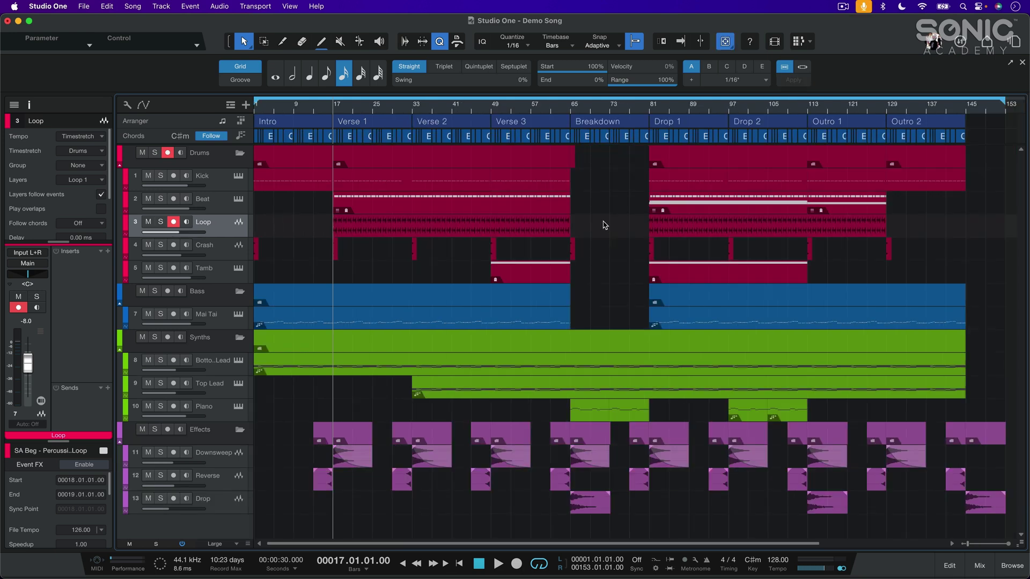
{"action": "left_click", "coordinate": [459, 43]}
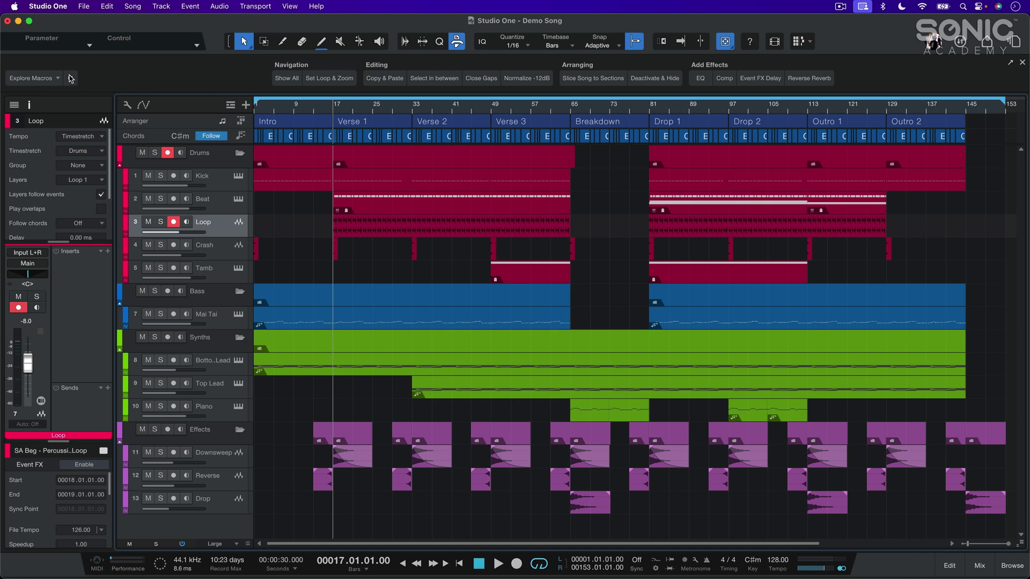
Browse the Explore Macros category list, hide the Macros toolbar, and enable input quantize (IQ)
{"action": "left_click", "coordinate": [51, 78]}
{"action": "left_click", "coordinate": [128, 77]}
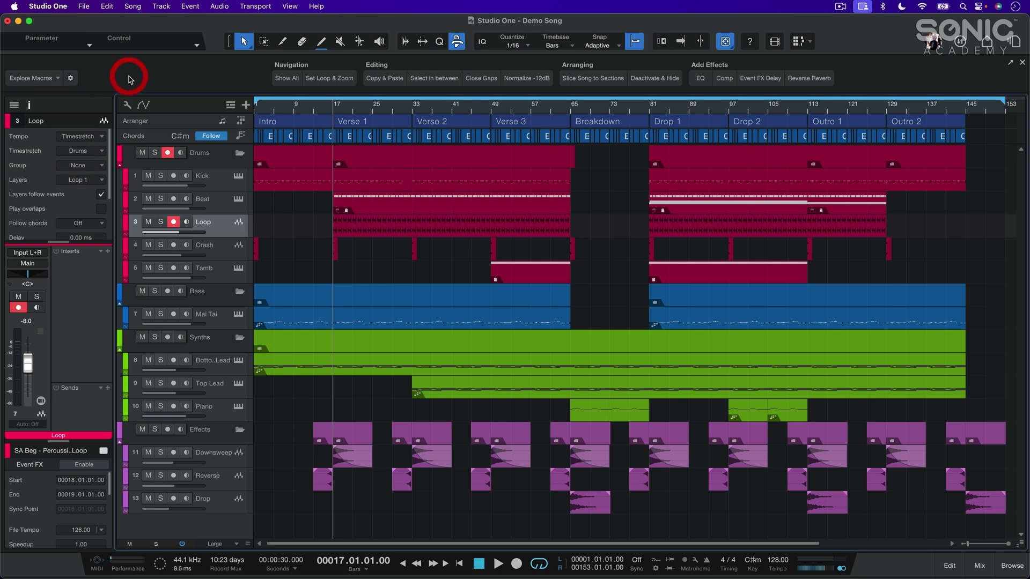
{"action": "left_click", "coordinate": [459, 42]}
{"action": "left_click", "coordinate": [483, 42]}
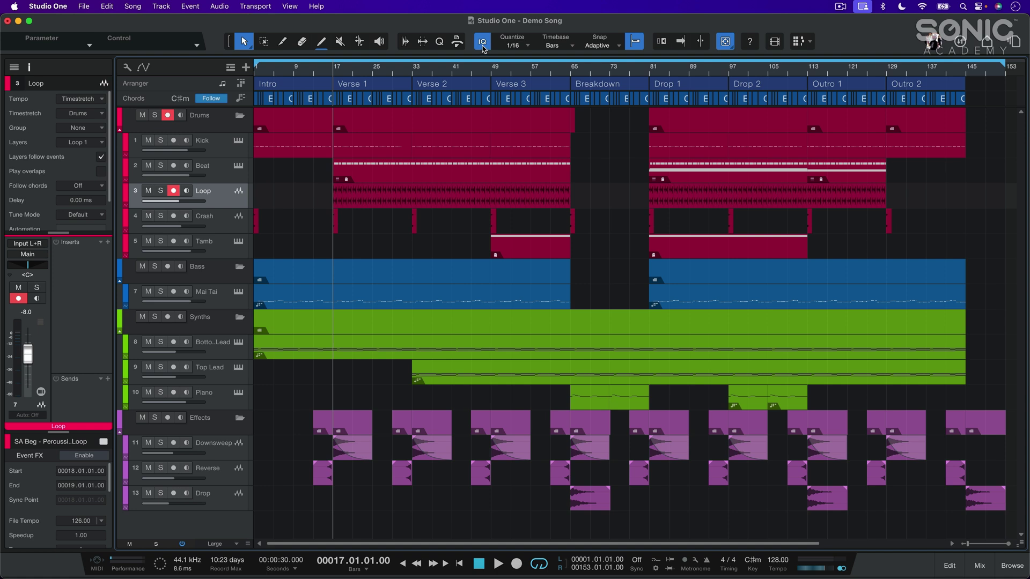
{"action": "left_click", "coordinate": [526, 48]}
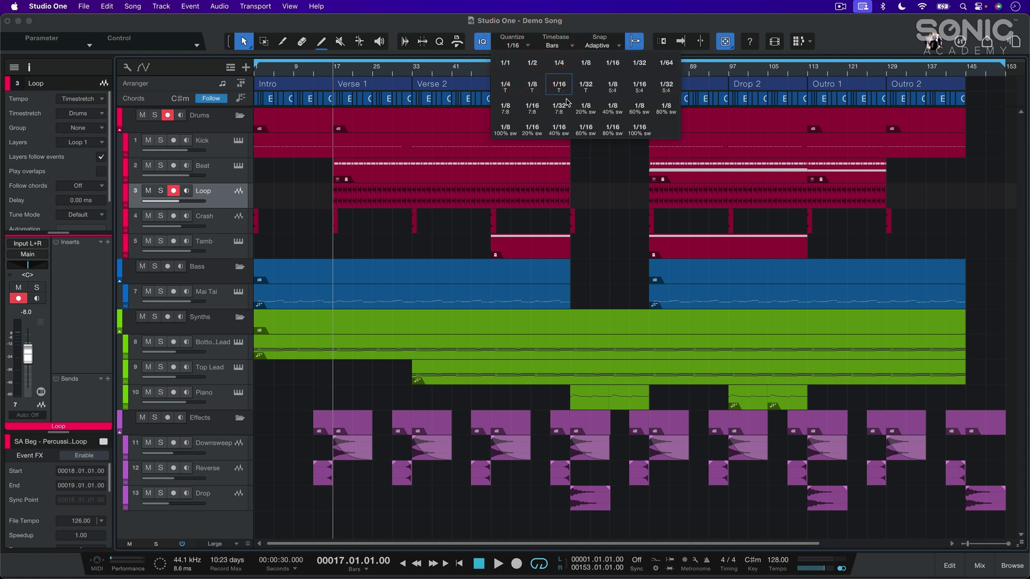
{"action": "left_click", "coordinate": [534, 38]}
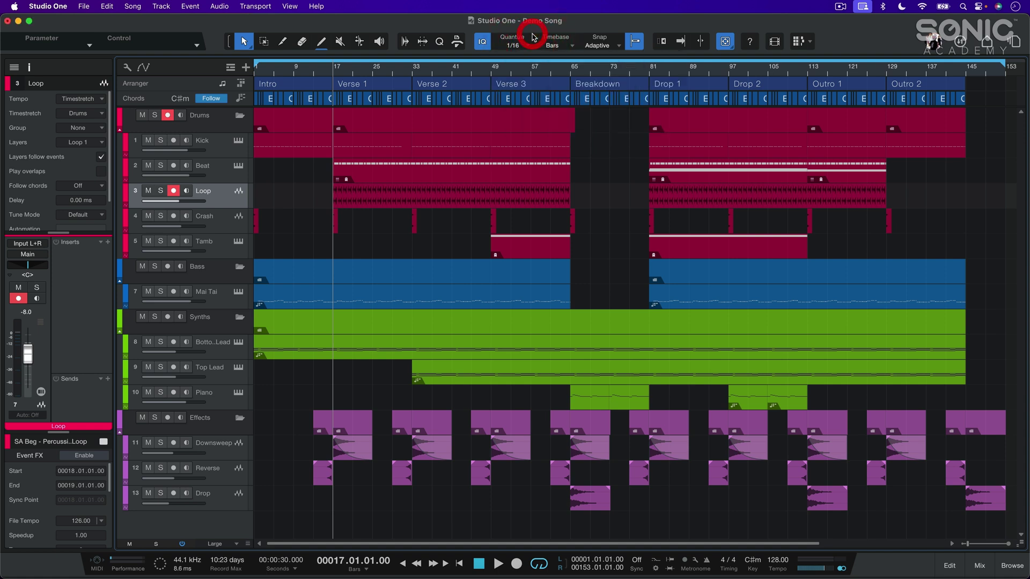
{"action": "left_click", "coordinate": [570, 48]}
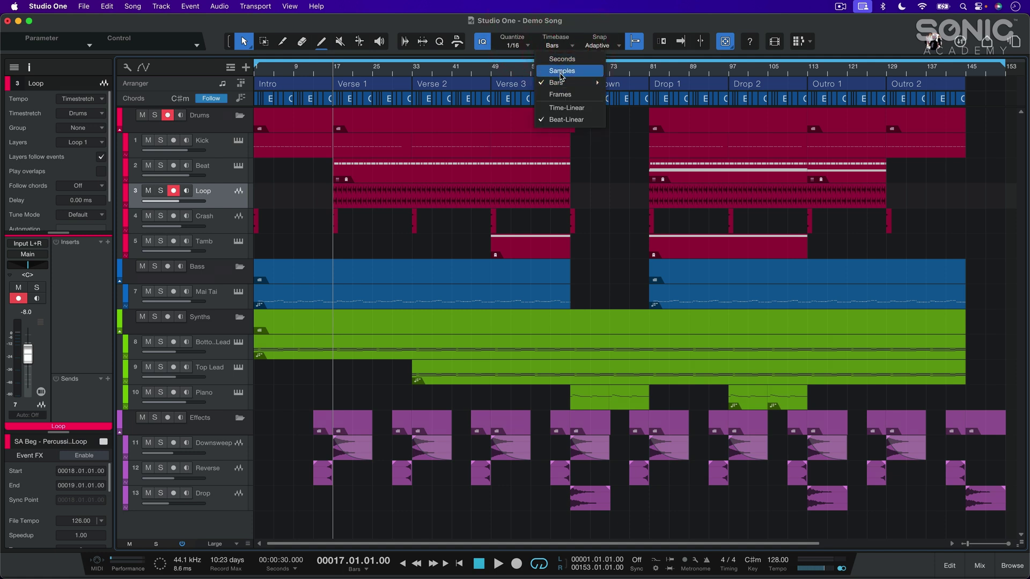
{"action": "mouse_move", "coordinate": [558, 81]}
{"action": "left_click", "coordinate": [586, 19]}
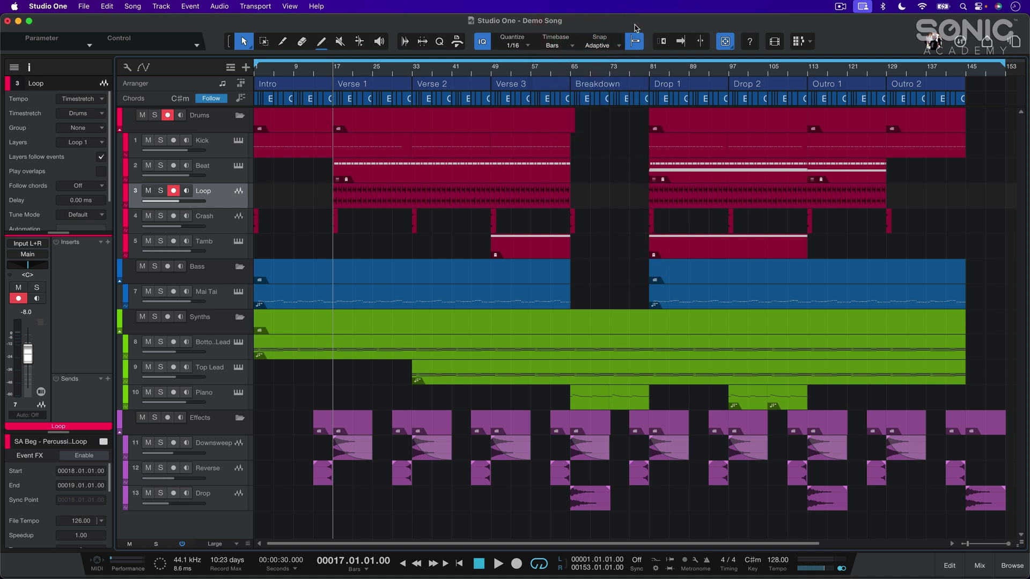
{"action": "left_click", "coordinate": [636, 41]}
{"action": "left_click", "coordinate": [621, 46]}
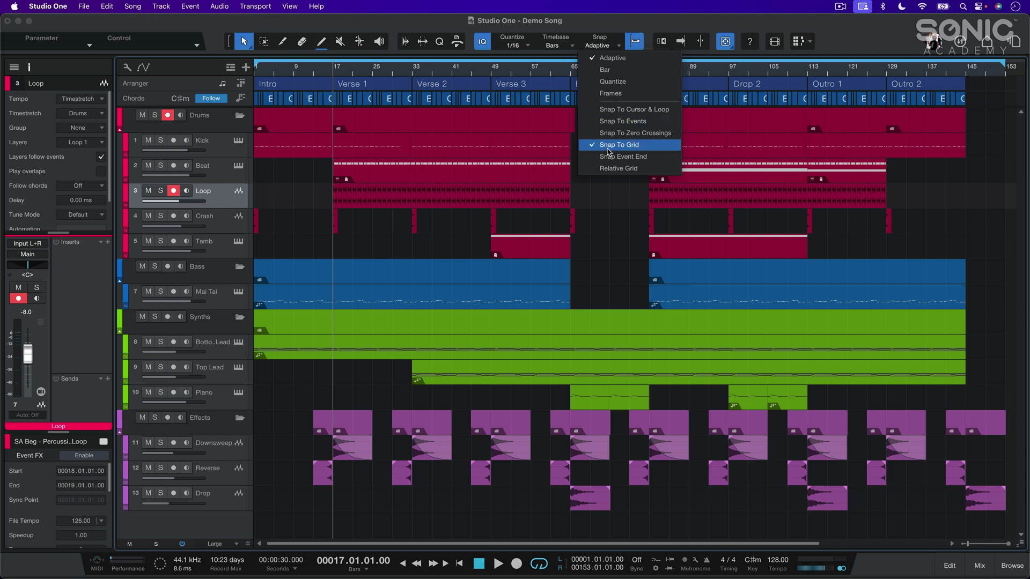
Enable Snap to Cursor and zoom in and out around the playhead with E and W
{"action": "left_click", "coordinate": [648, 37]}
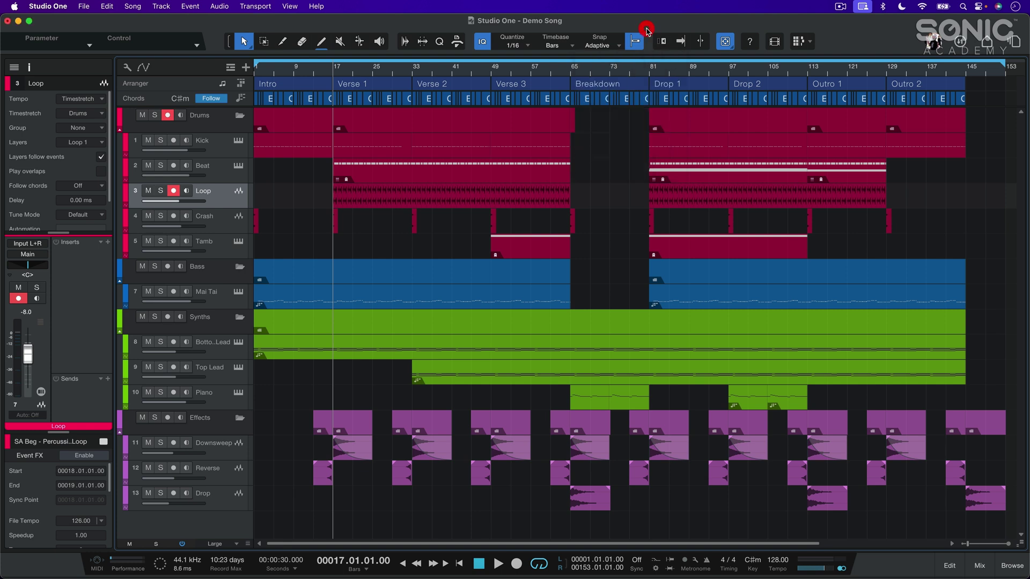
{"action": "left_click", "coordinate": [659, 46]}
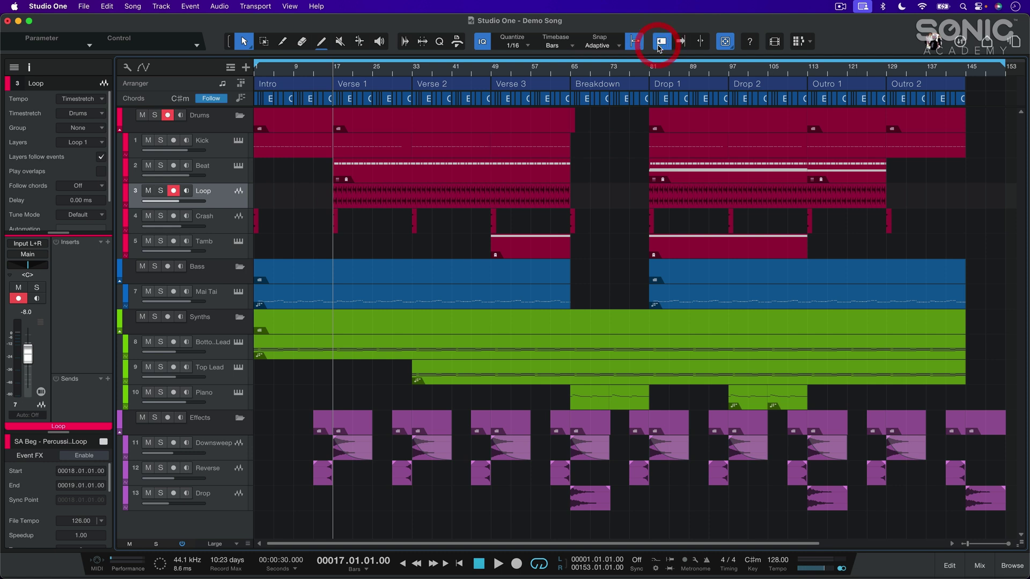
{"action": "key", "text": "e"}
{"action": "key", "text": "e"}
{"action": "key", "text": "e"}
{"action": "key", "text": "e"}
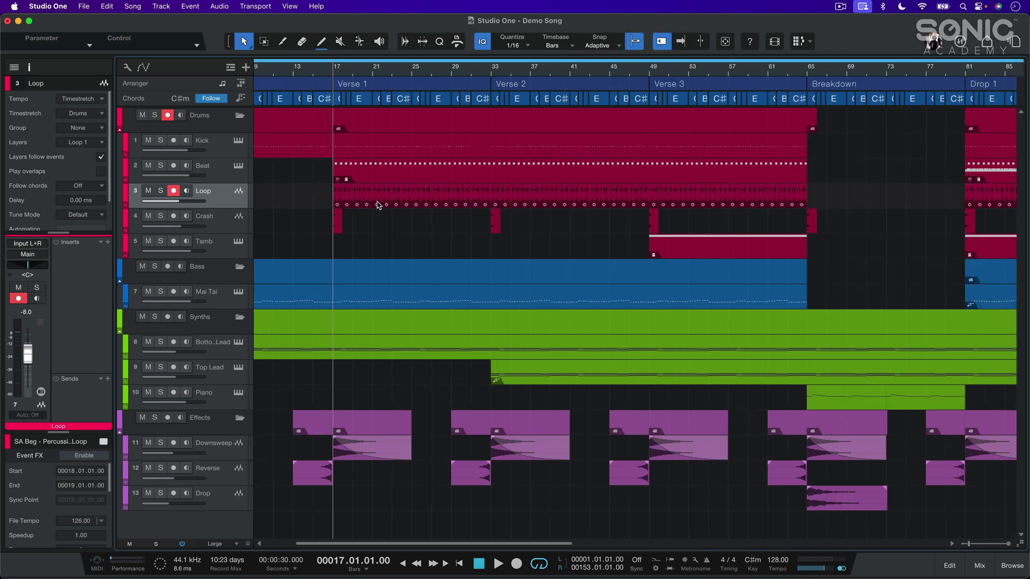
{"action": "key", "text": "w"}
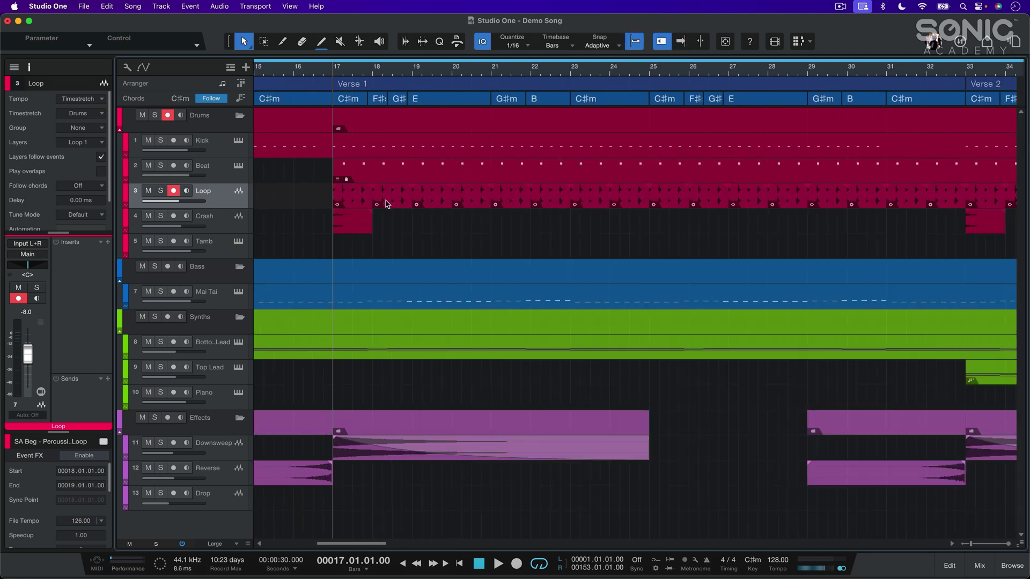
Drag the bar-17 Crash event to around bar 32, undo it, and enable Autoscroll
{"action": "left_click", "coordinate": [353, 221]}
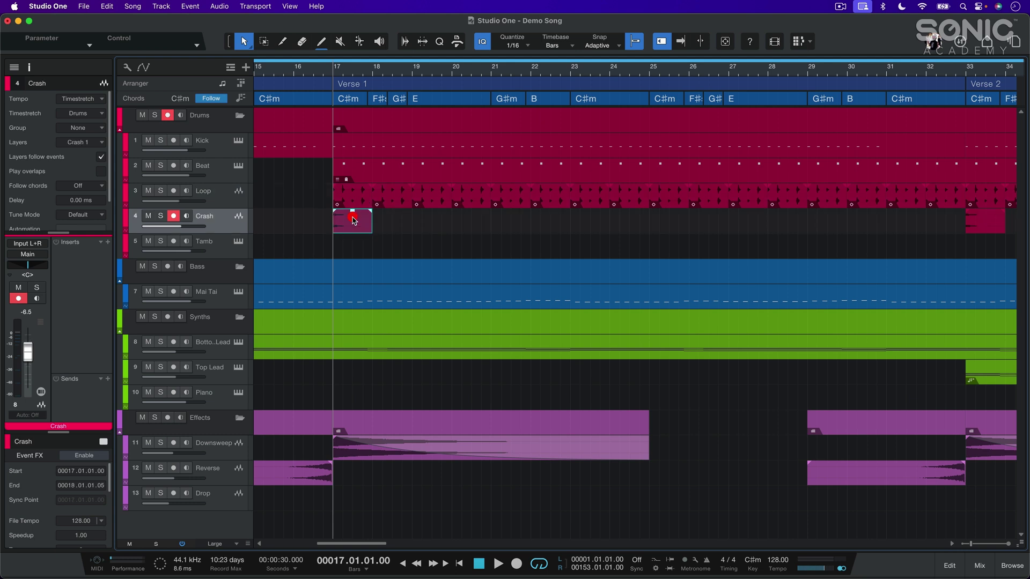
{"action": "left_click_drag", "start_coordinate": [355, 225], "coordinate": [948, 224]}
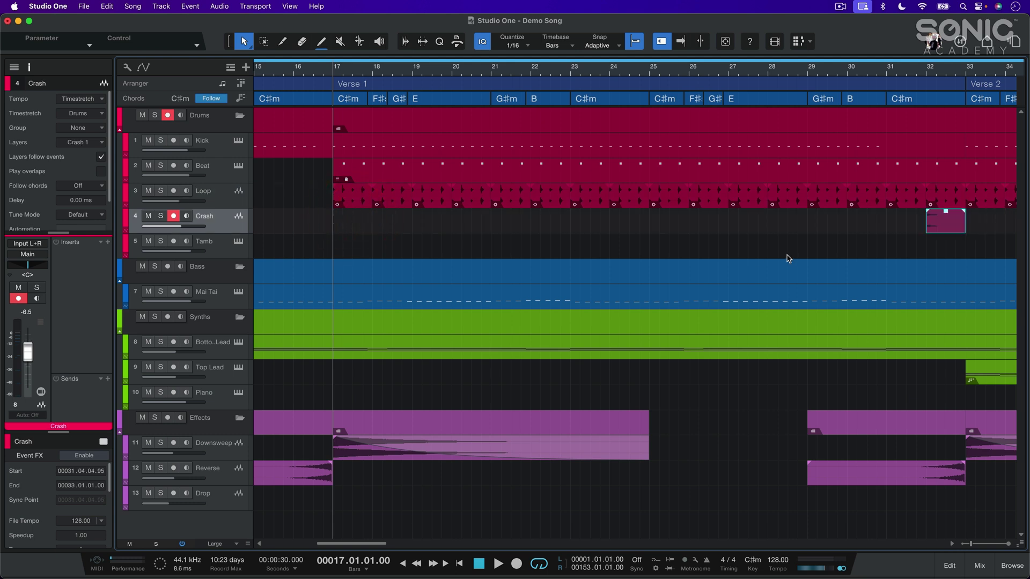
{"action": "key", "text": "super+z"}
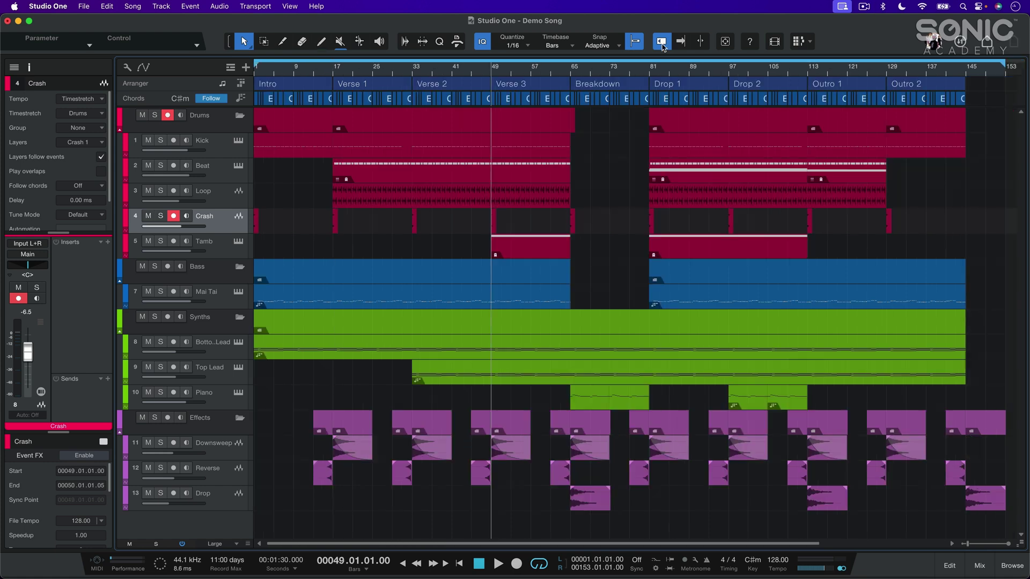
{"action": "left_click", "coordinate": [661, 41]}
With Autoscroll on, zoom in and play from about bar 55, then stop
{"action": "left_click", "coordinate": [681, 43]}
{"action": "key", "text": "e"}
{"action": "key", "text": "e"}
{"action": "key", "text": "e"}
{"action": "key", "text": "e"}
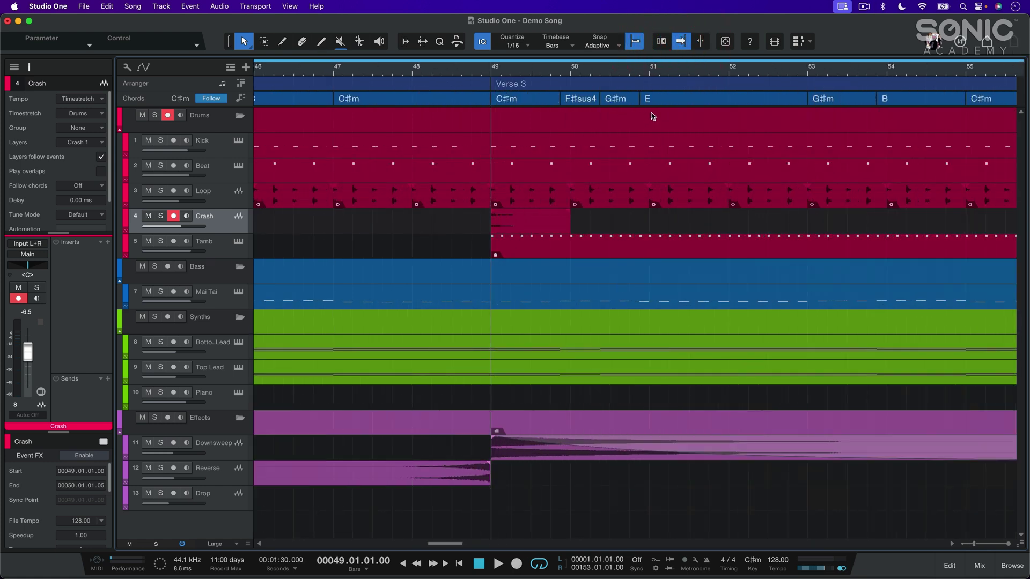
{"action": "double_click", "coordinate": [979, 73]}
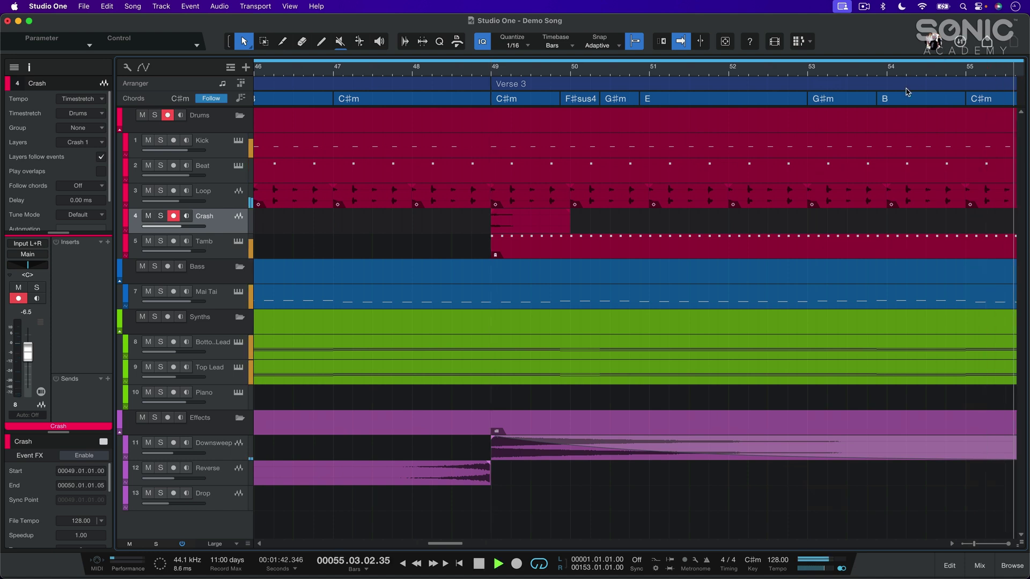
{"action": "key", "text": "space"}
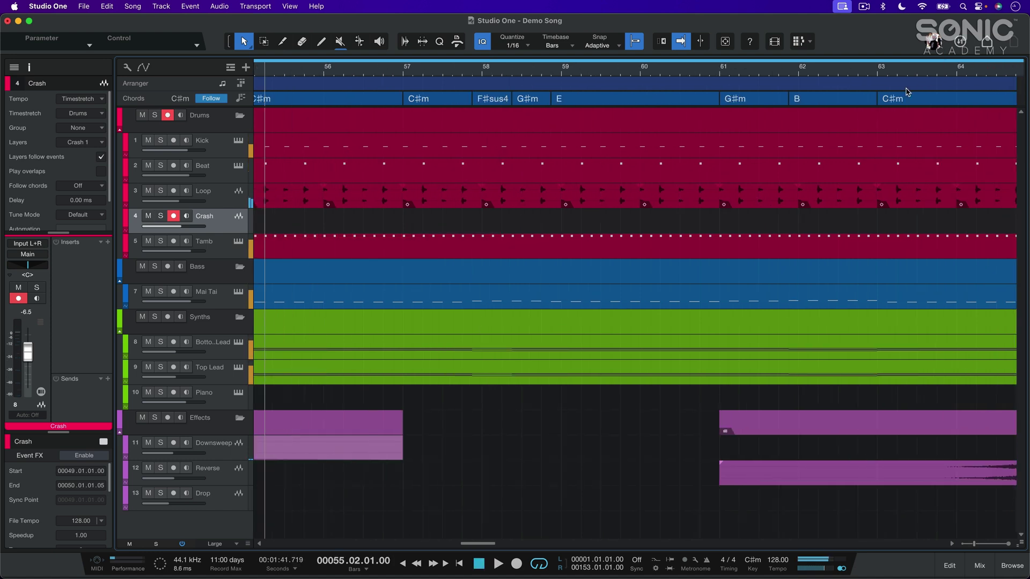
Enable Locate When Clicking, click the bar-97 Crash and bar-93 Reverse events, then turn on Auto Zoom
{"action": "left_click", "coordinate": [700, 43]}
{"action": "key", "text": "w"}
{"action": "key", "text": "w"}
{"action": "key", "text": "w"}
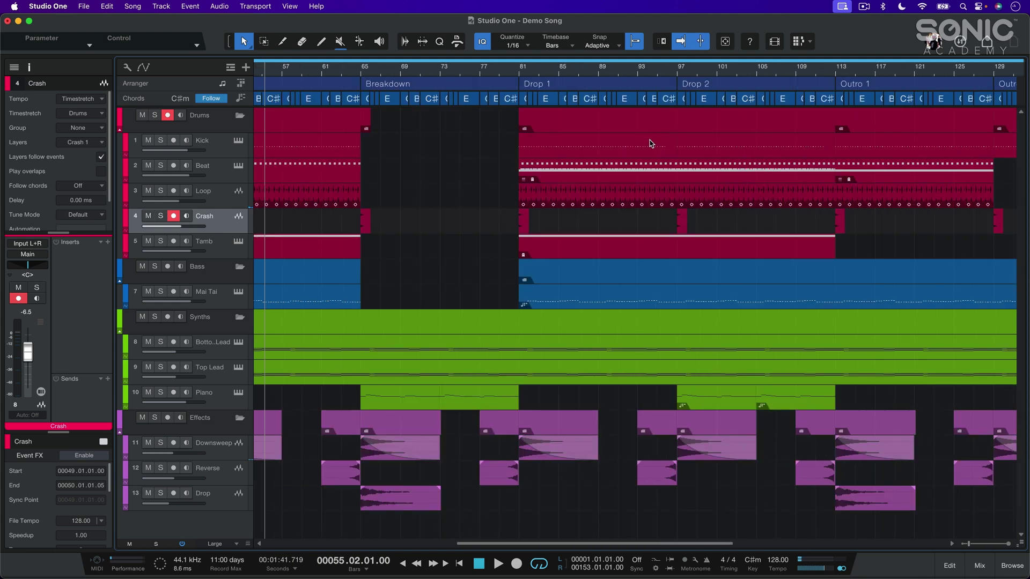
{"action": "left_click", "coordinate": [524, 200]}
{"action": "left_click", "coordinate": [680, 220]}
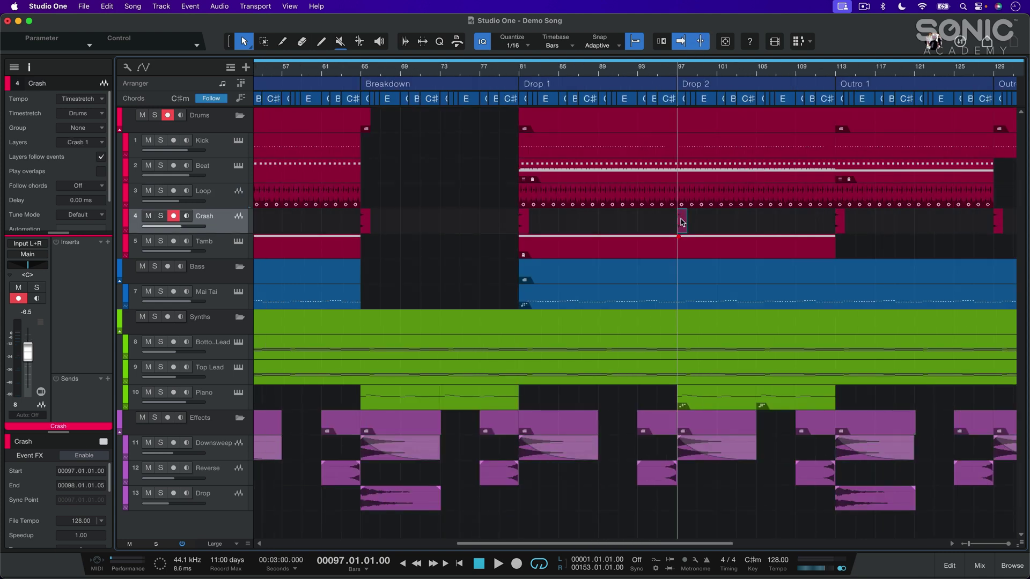
{"action": "left_click", "coordinate": [646, 237]}
{"action": "left_click", "coordinate": [664, 423]}
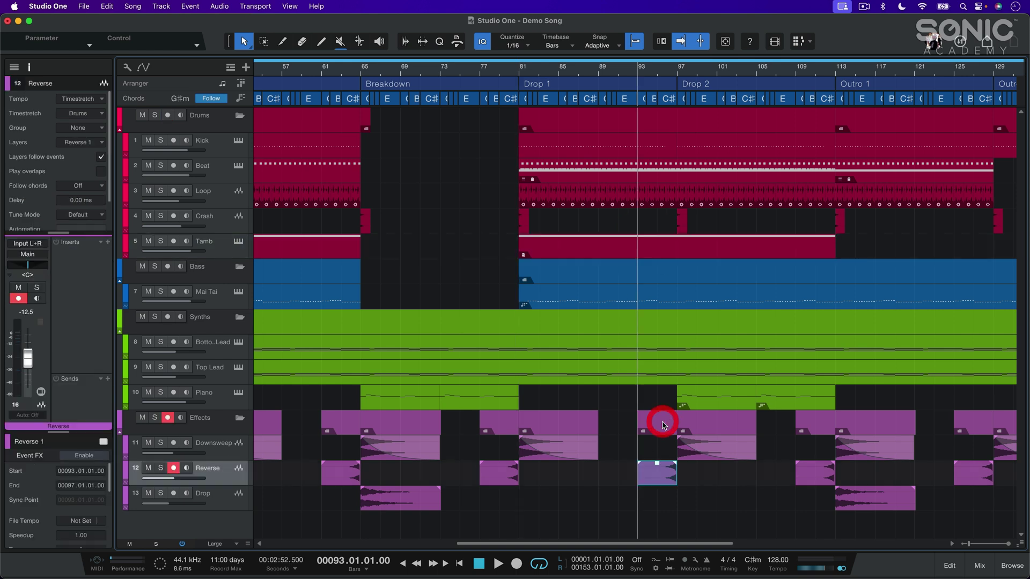
{"action": "left_click", "coordinate": [726, 41]}
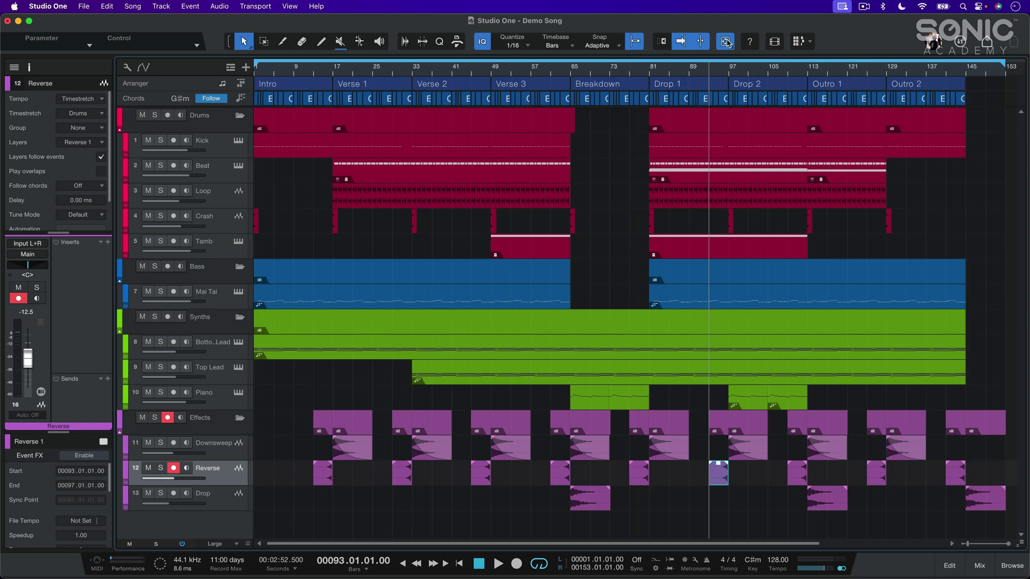
Set Auto Zoom to Auto Zoom Full and zoom back out to show the whole song
{"action": "right_click", "coordinate": [727, 42]}
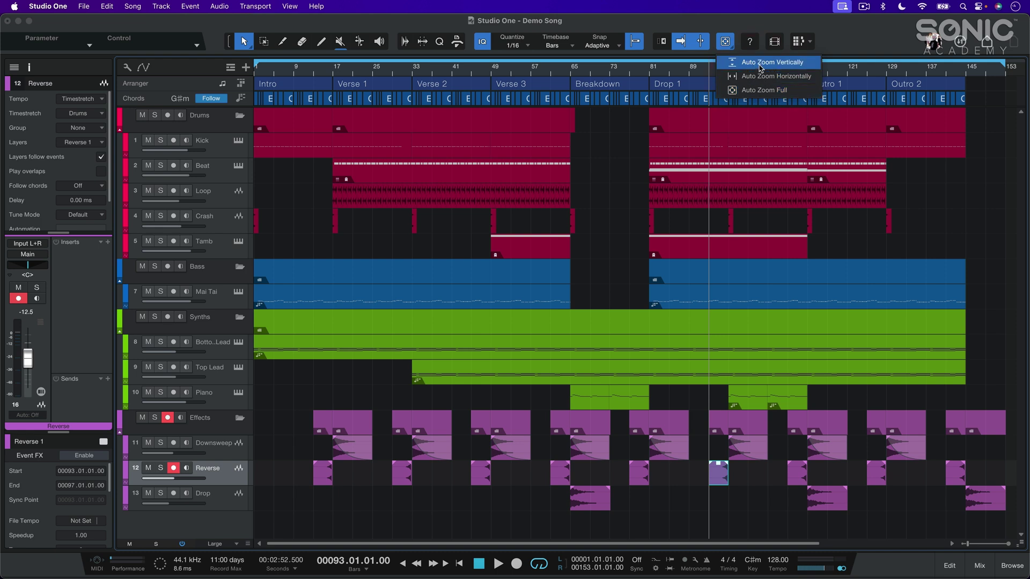
{"action": "left_click", "coordinate": [762, 91]}
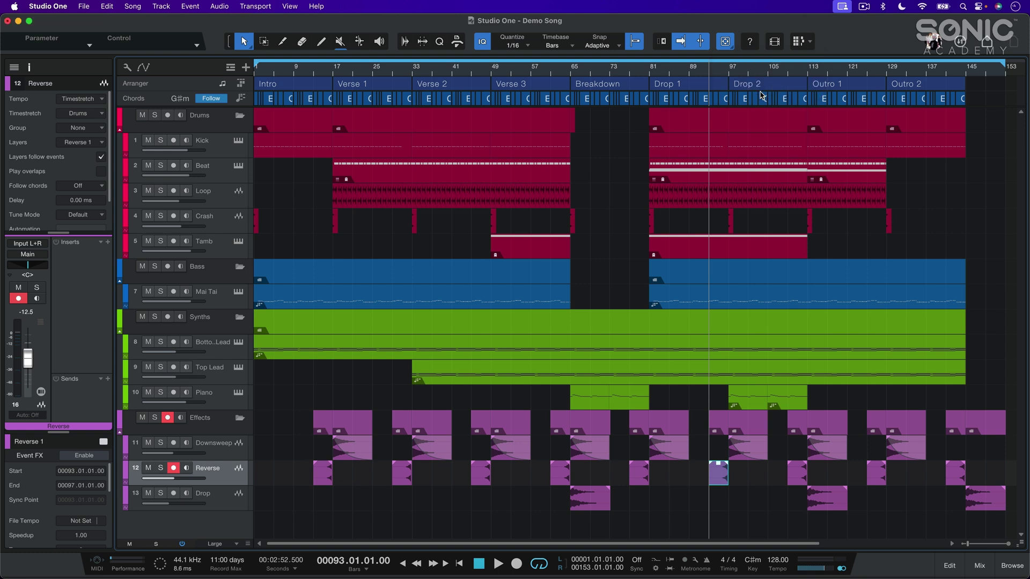
{"action": "left_click", "coordinate": [727, 43]}
{"action": "left_click", "coordinate": [749, 42]}
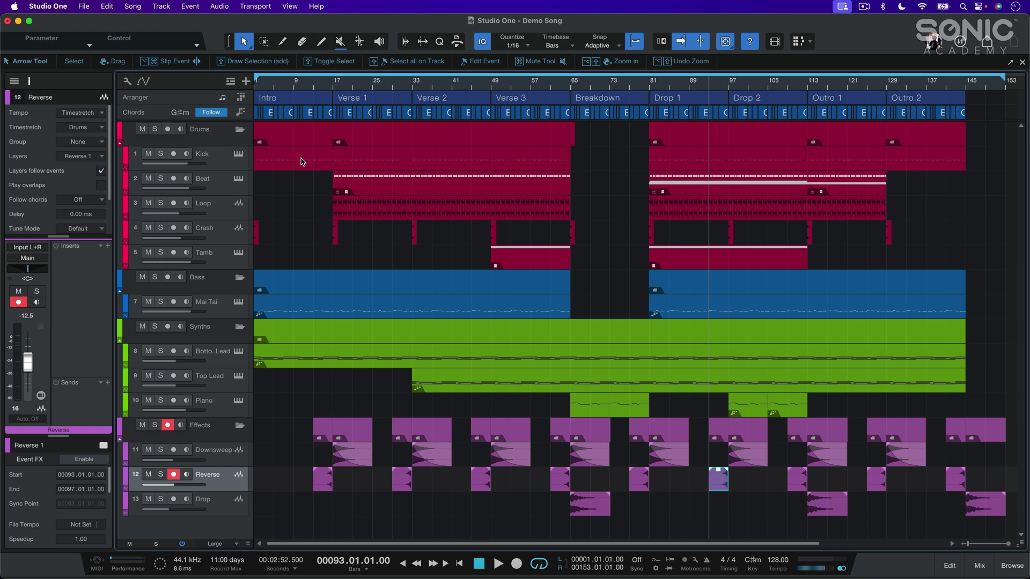
{"action": "left_click", "coordinate": [749, 41]}
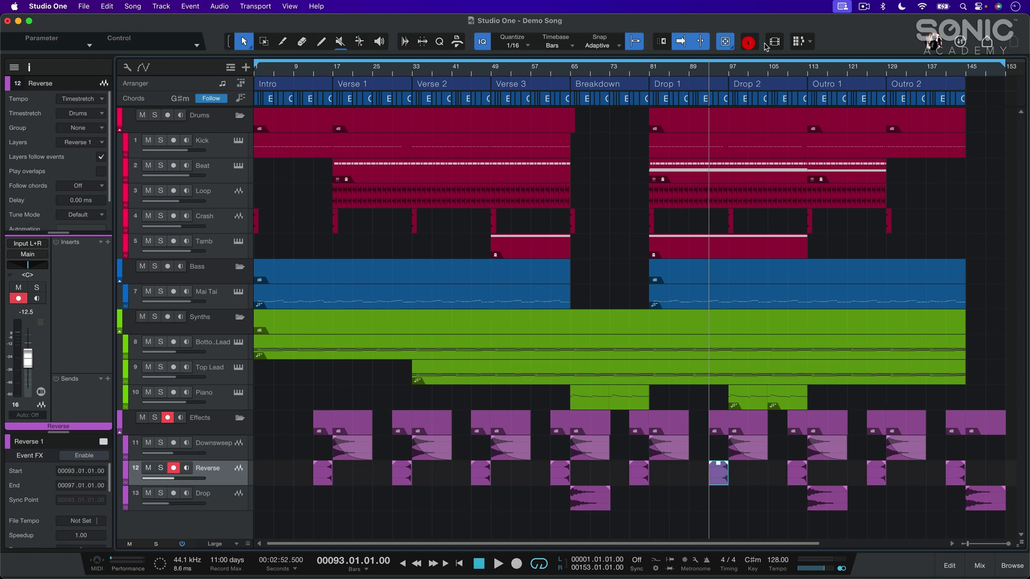
{"action": "left_click", "coordinate": [775, 42]}
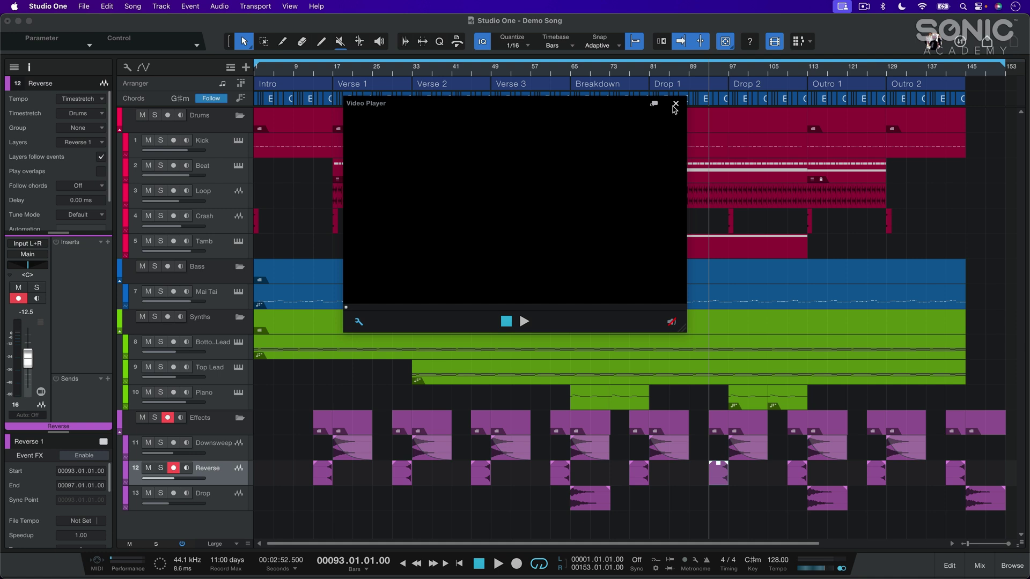
{"action": "left_click", "coordinate": [675, 104]}
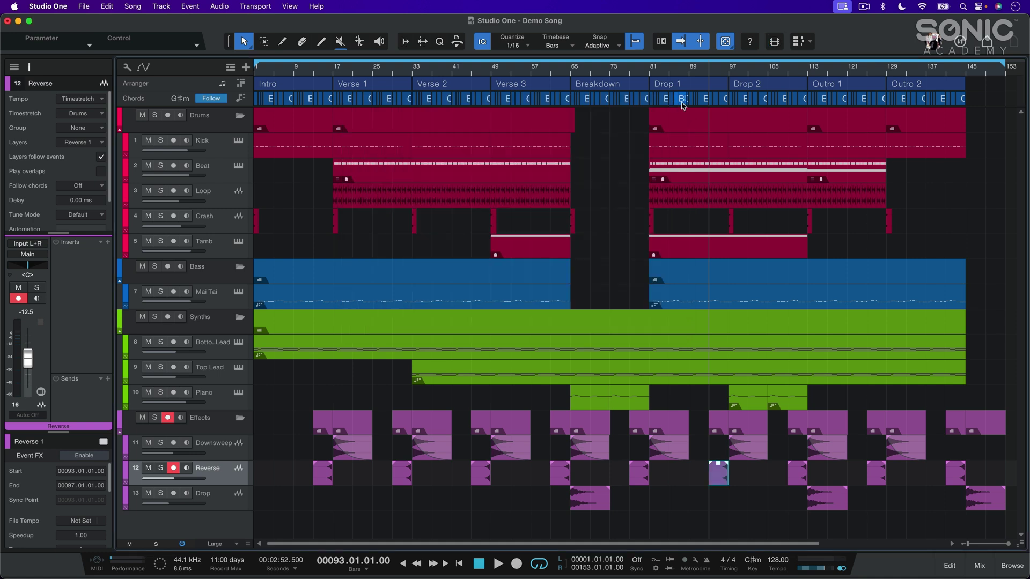
Open the scratch pad area and add a new empty scratch pad
{"action": "left_click", "coordinate": [799, 42]}
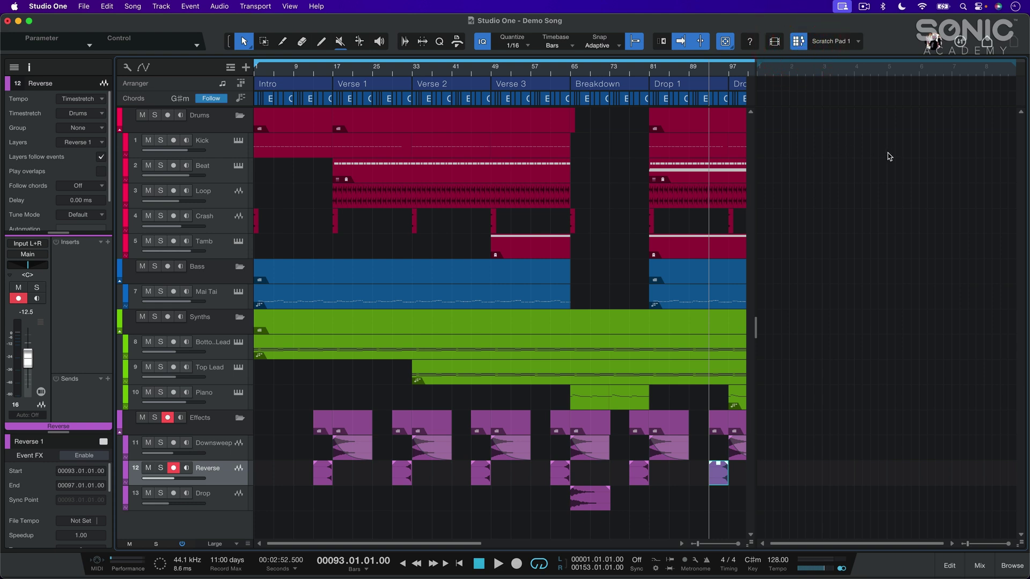
{"action": "left_click", "coordinate": [858, 43]}
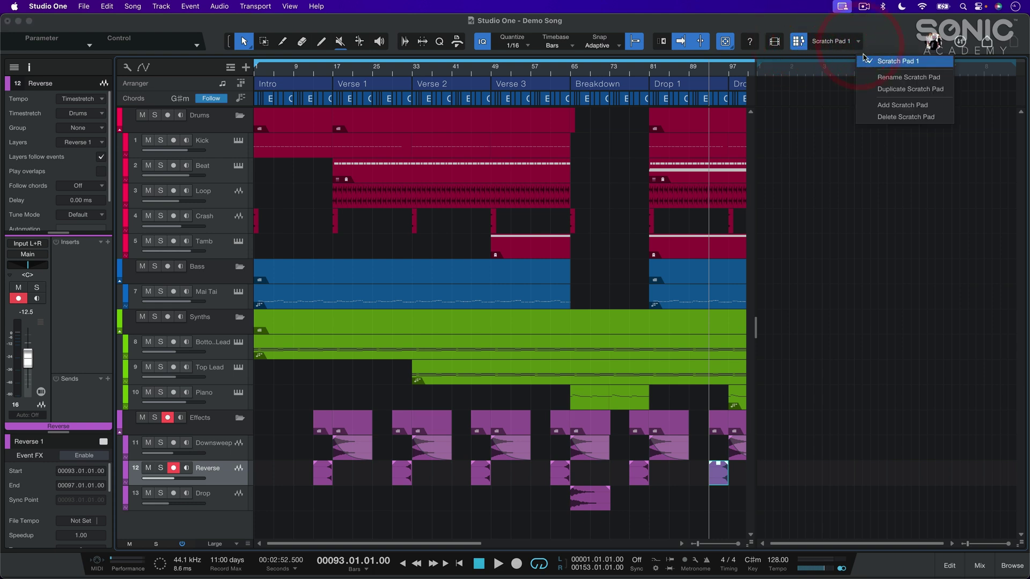
{"action": "left_click", "coordinate": [874, 105]}
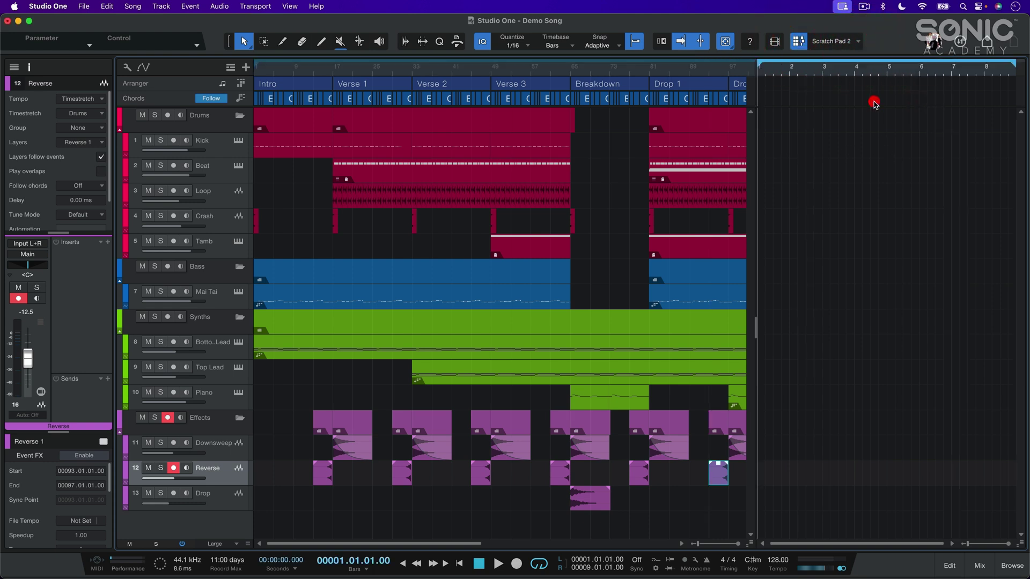
Switch back to Scratch Pad 1 and hide the scratch pad area
{"action": "left_click", "coordinate": [857, 43]}
{"action": "left_click", "coordinate": [874, 61]}
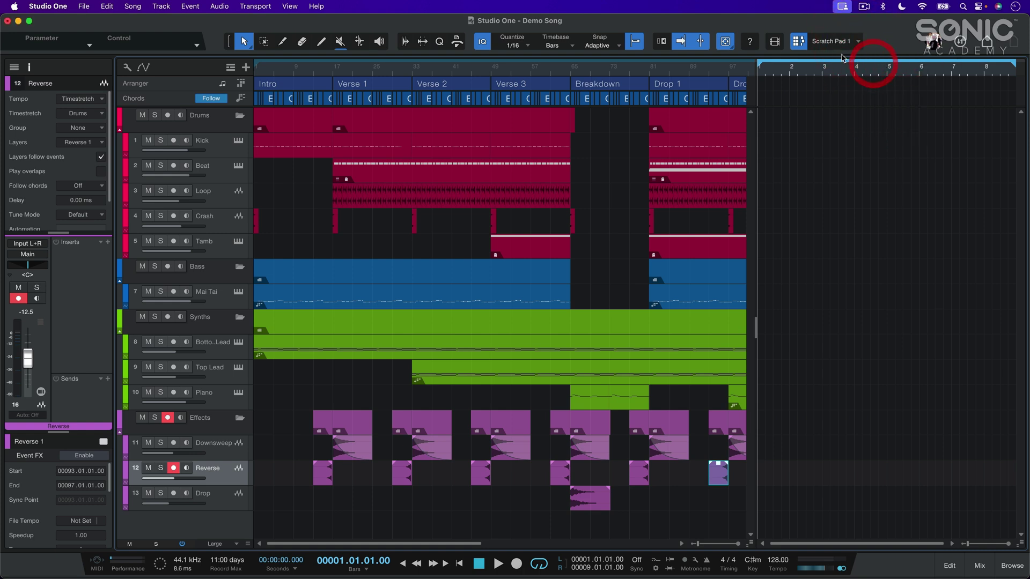
{"action": "left_click", "coordinate": [799, 42]}
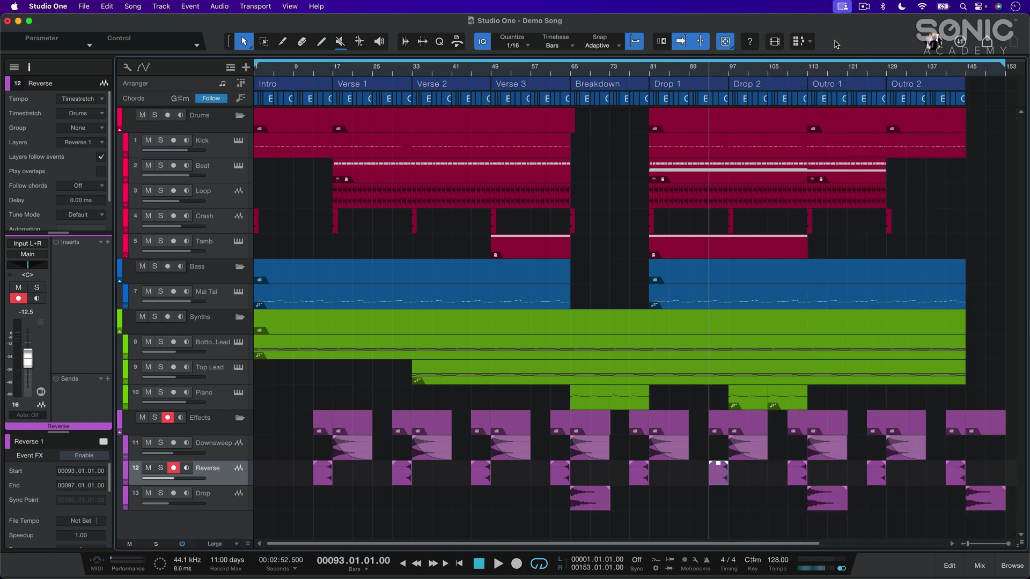